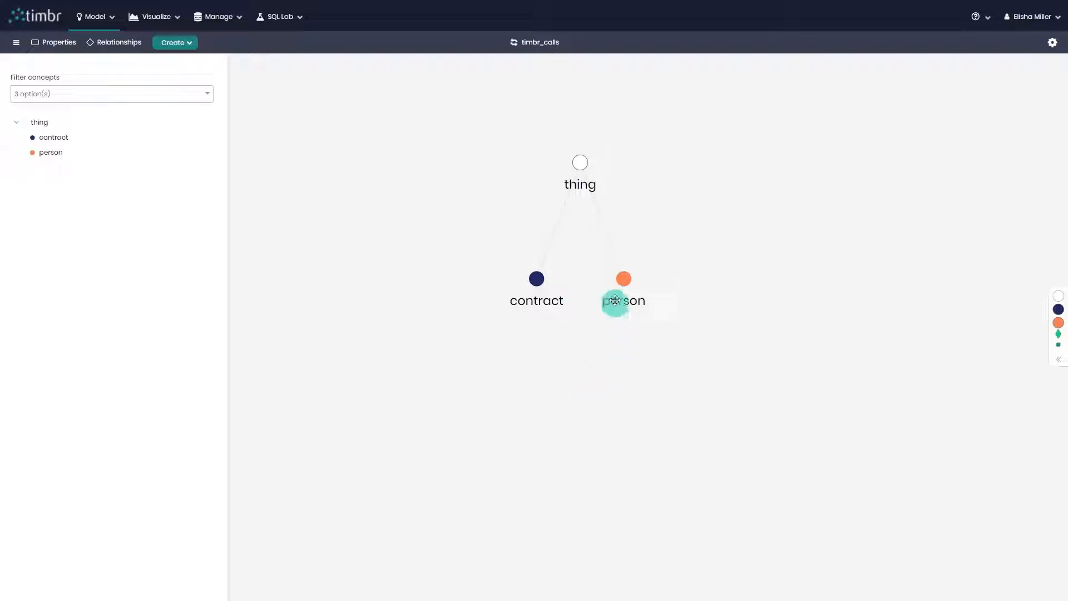
mouse_move(624, 281)
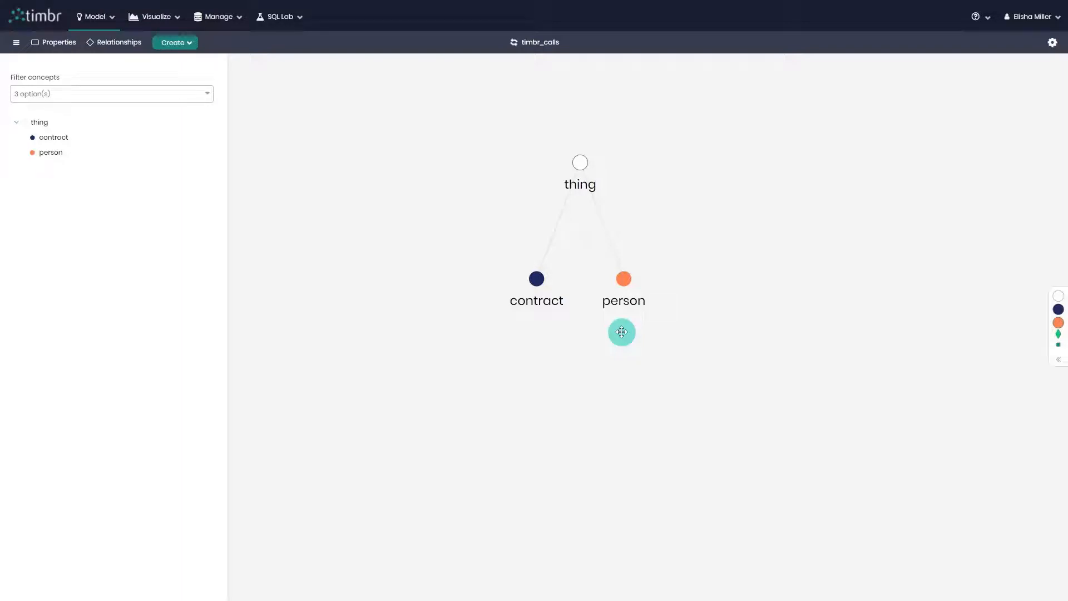
left_click(179, 49)
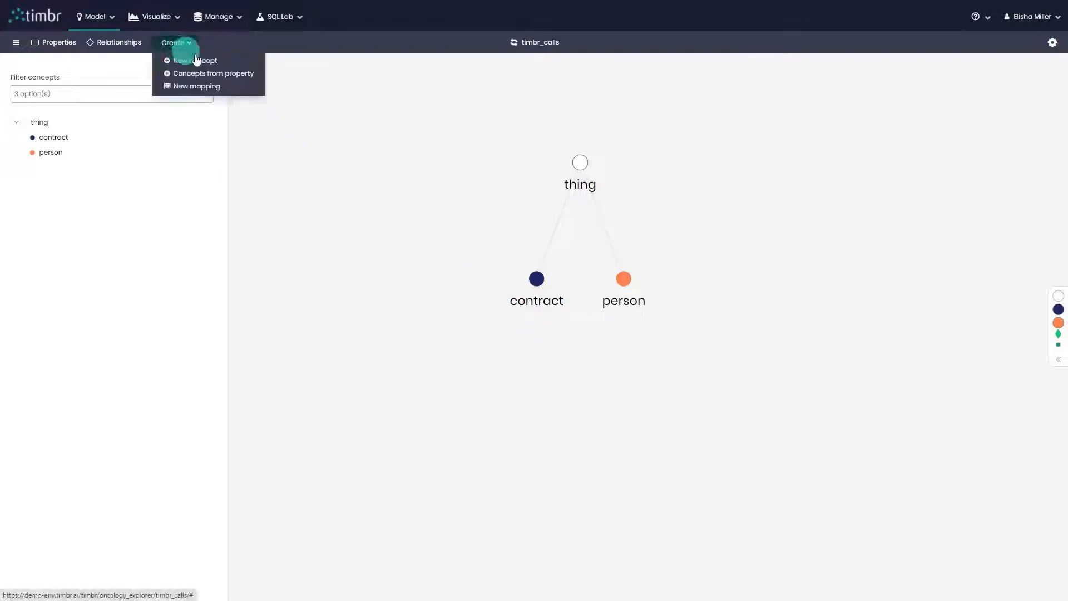
left_click(235, 62)
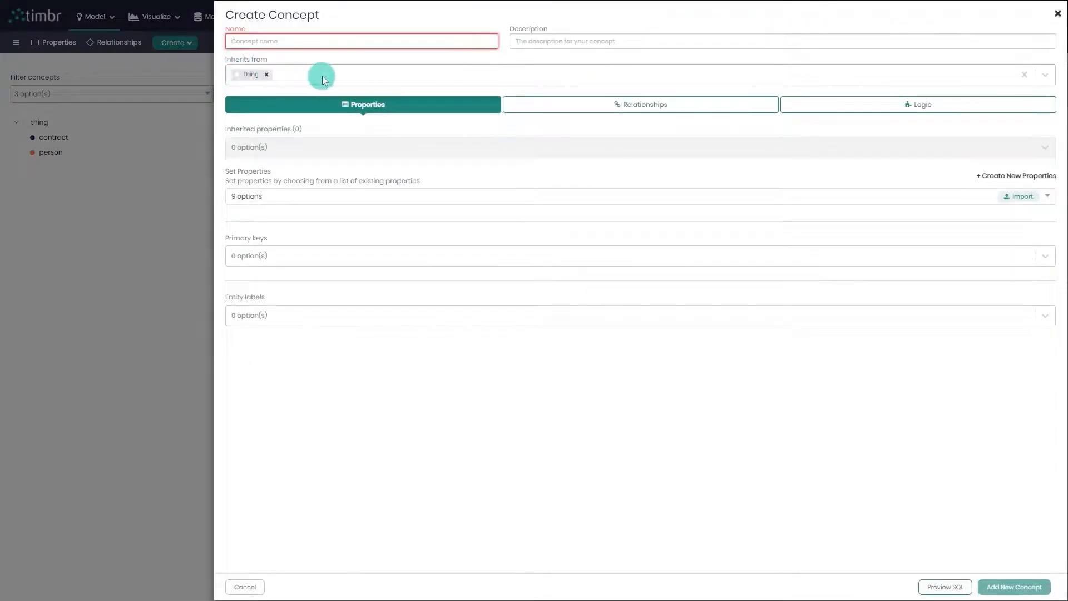
left_click(265, 75)
left_click(292, 75)
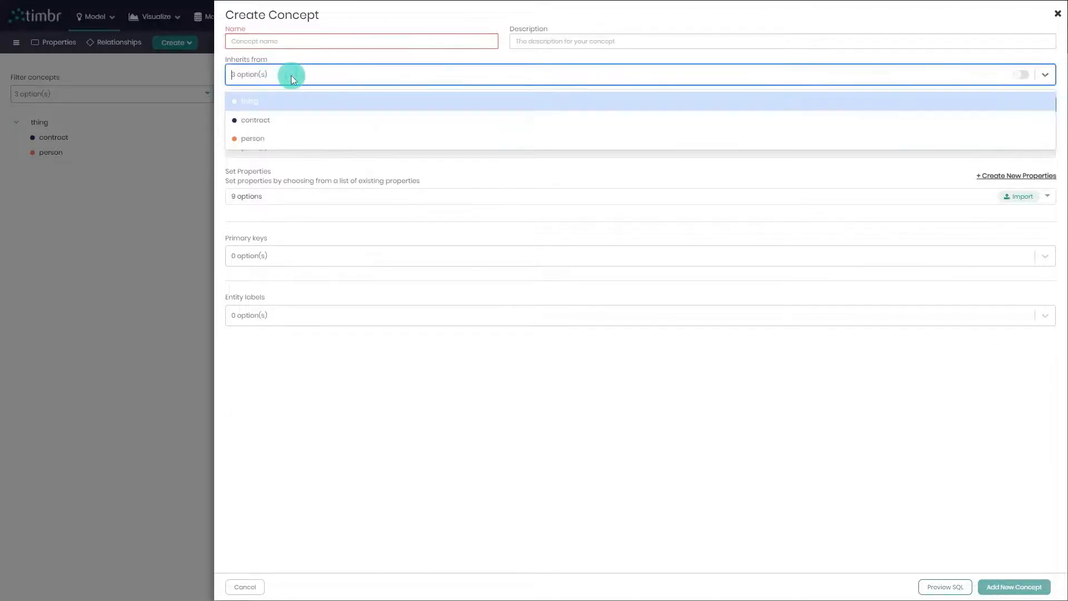
left_click(318, 139)
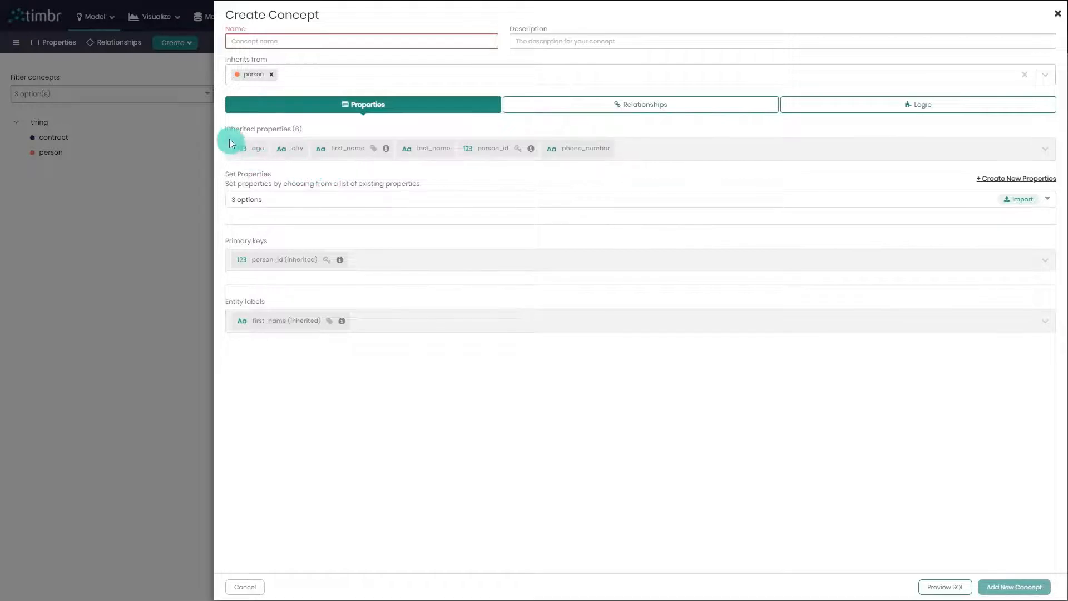
left_click_drag(225, 129, 272, 129)
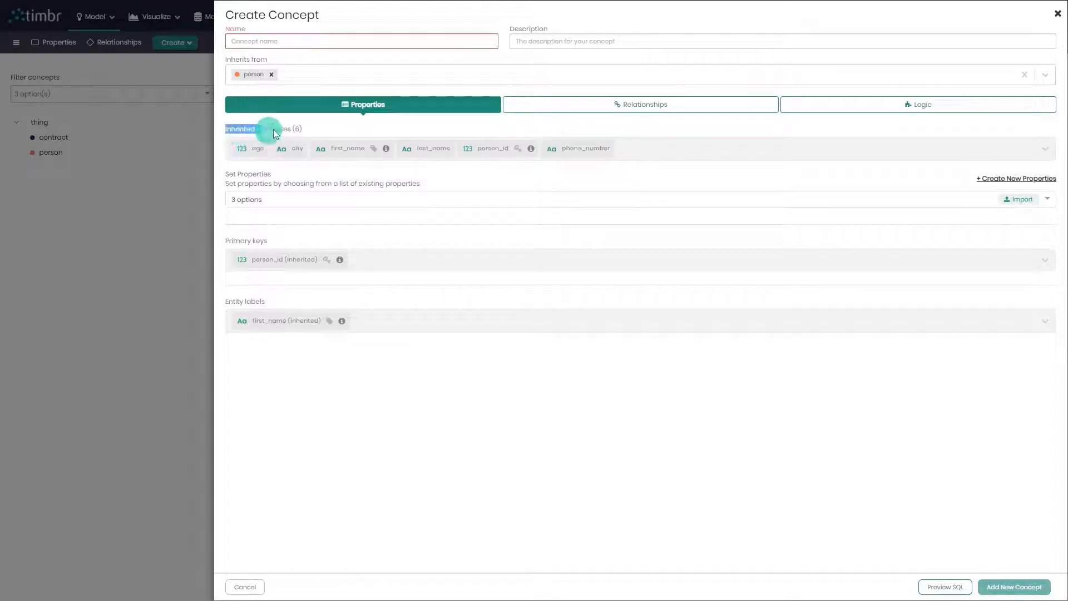
left_click(571, 111)
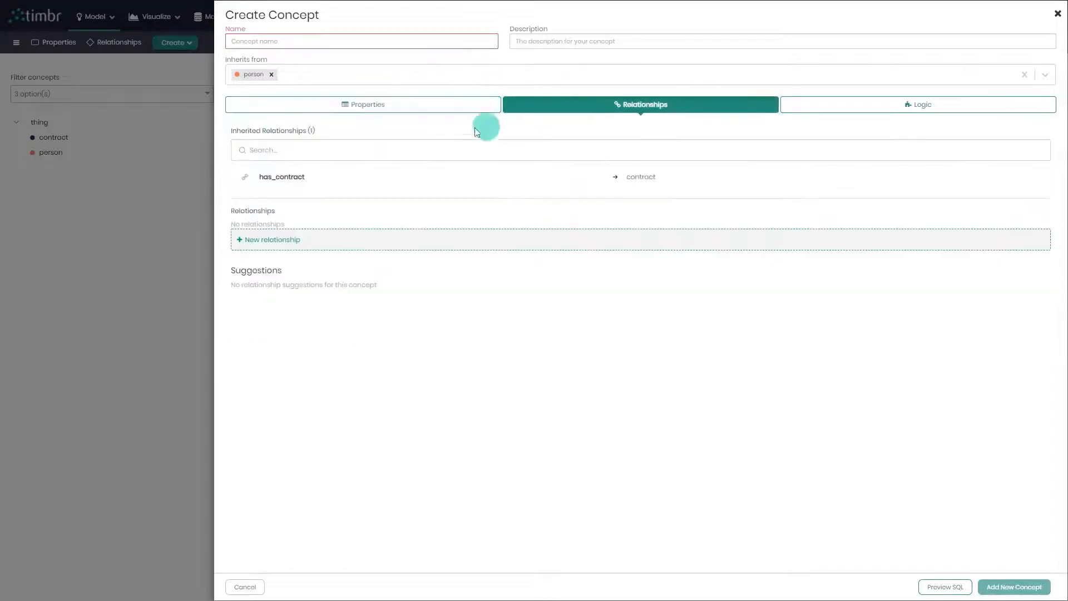
left_click(367, 107)
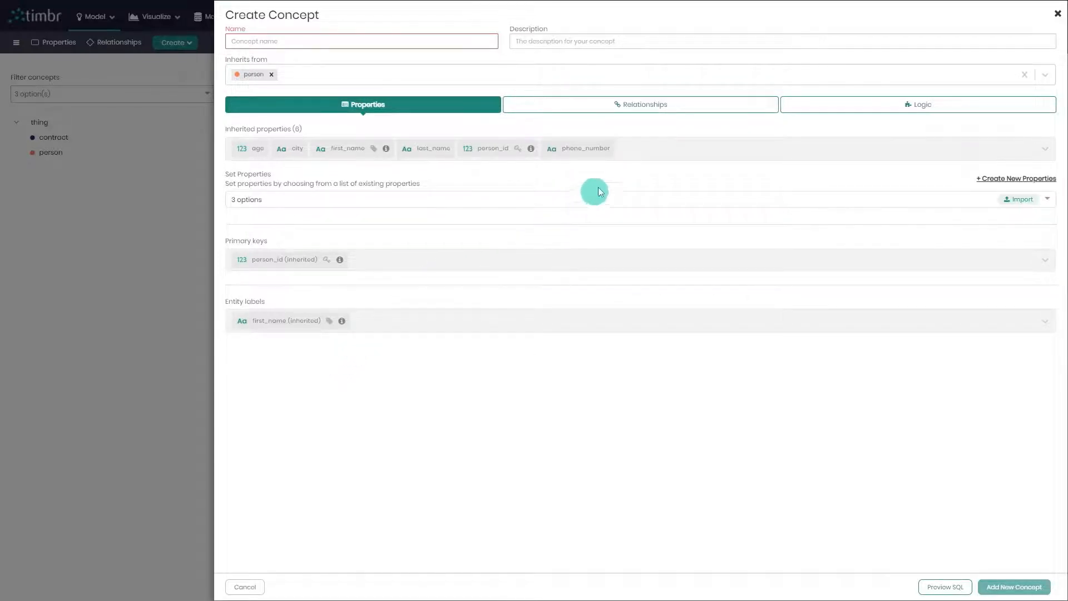
left_click(1057, 14)
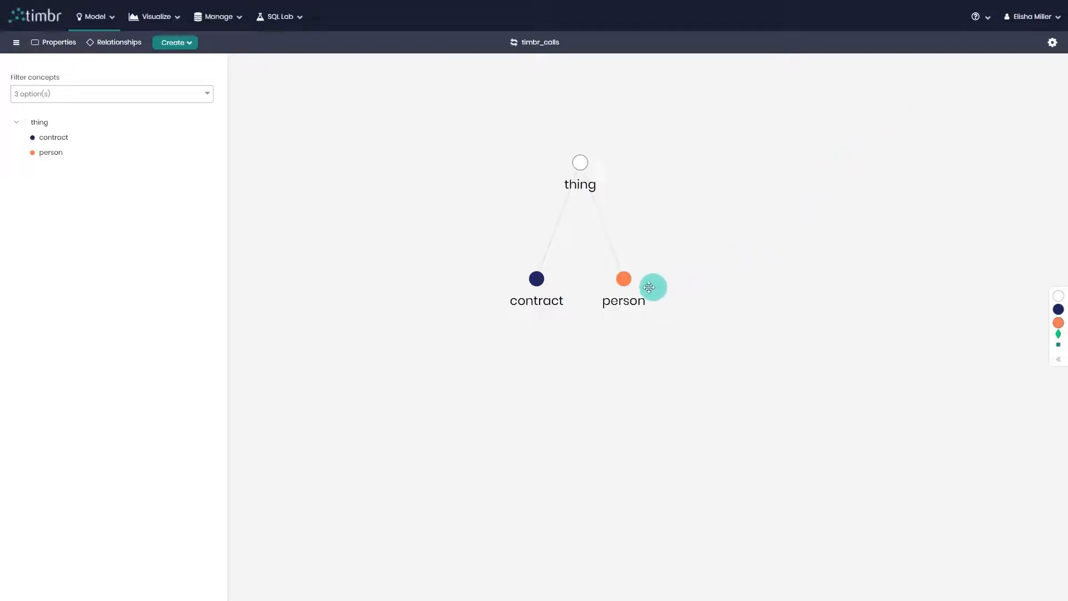
Start a child concept of person named "adult" with the description "information about adults name age and number"
right_click(626, 285)
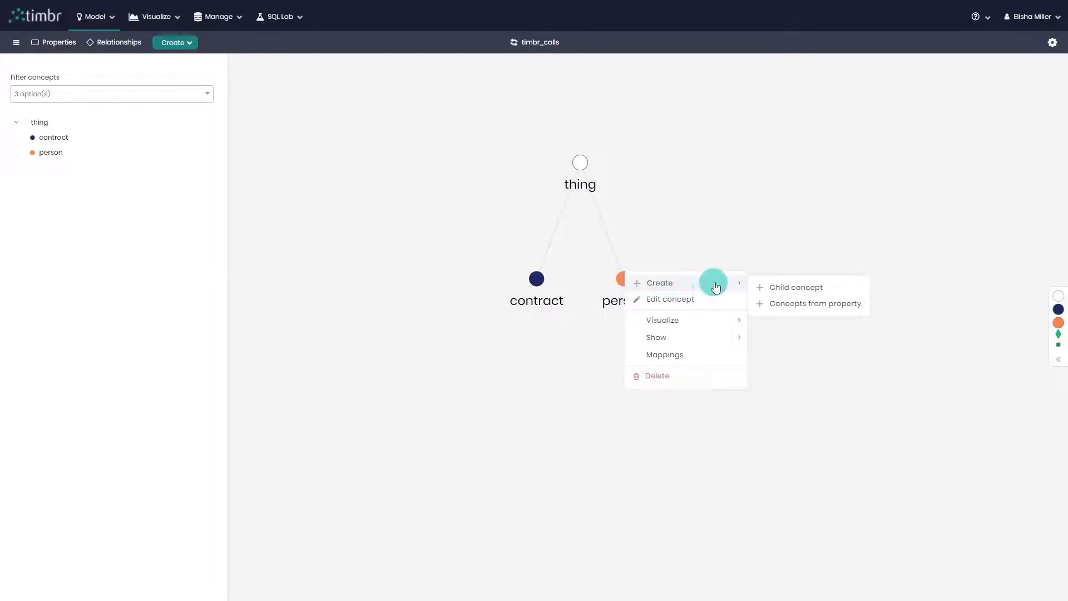
left_click(844, 290)
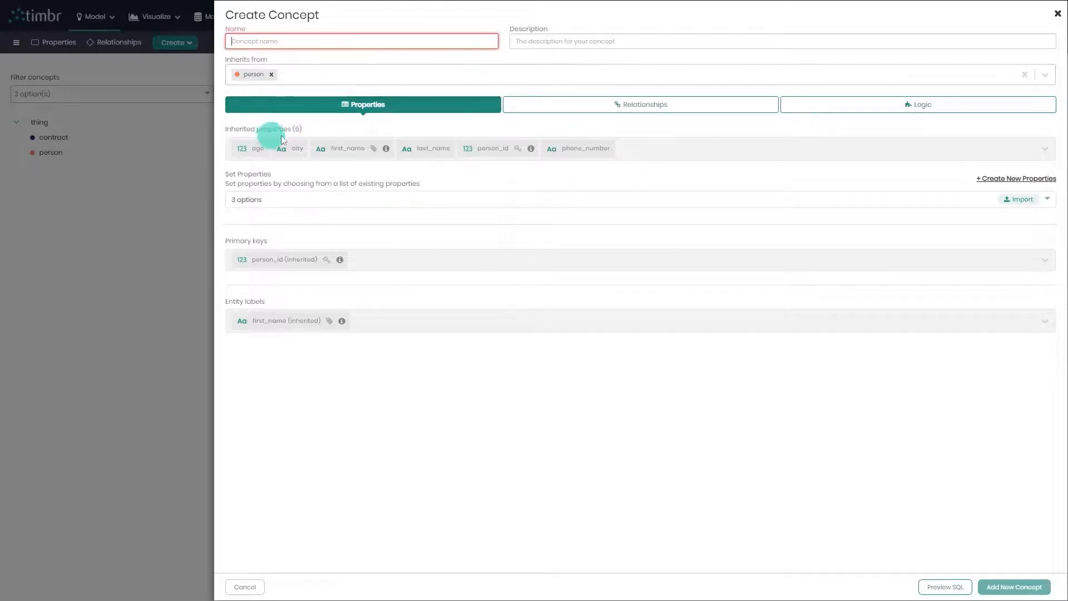
left_click(541, 110)
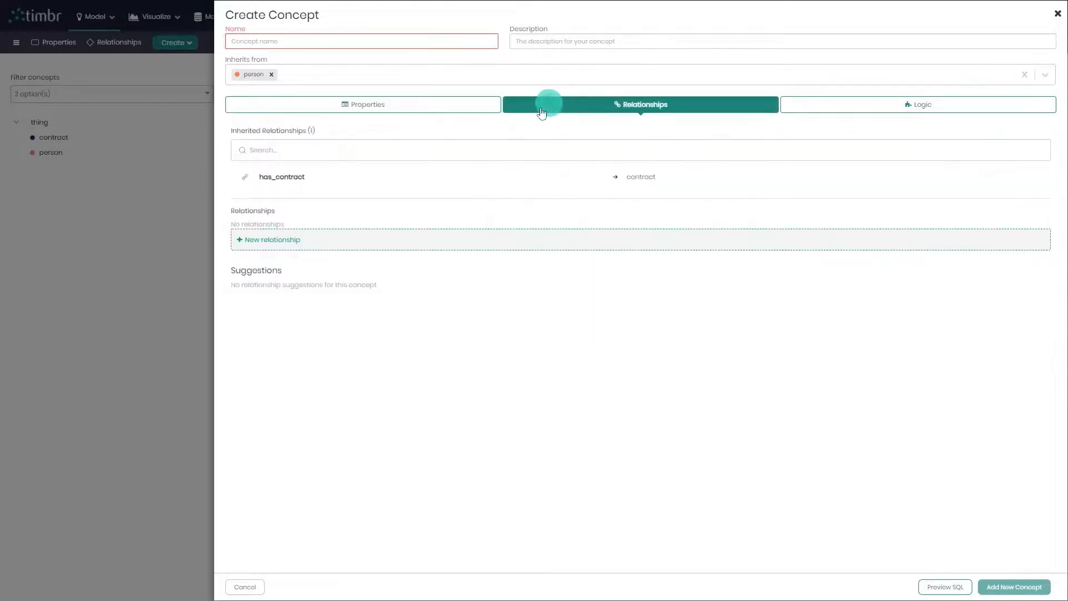
left_click(350, 105)
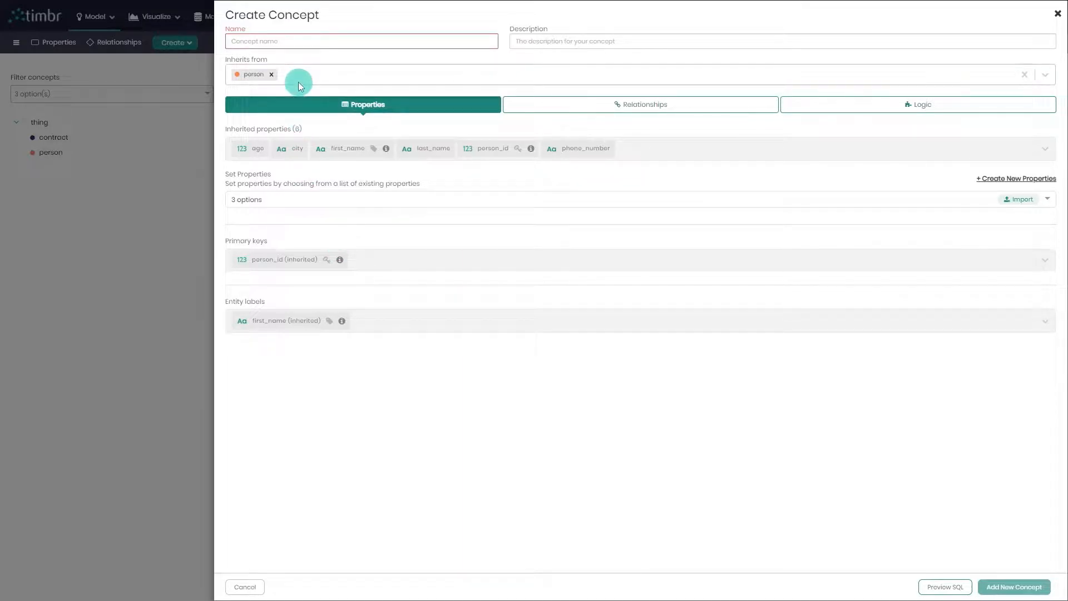
left_click(331, 42)
type("adult")
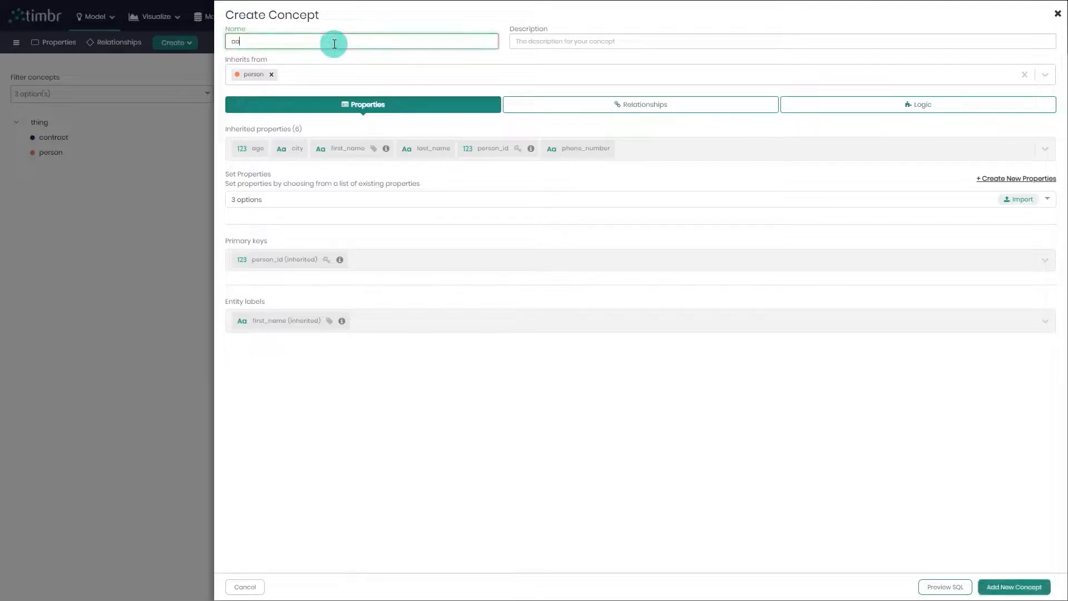
left_click(556, 44)
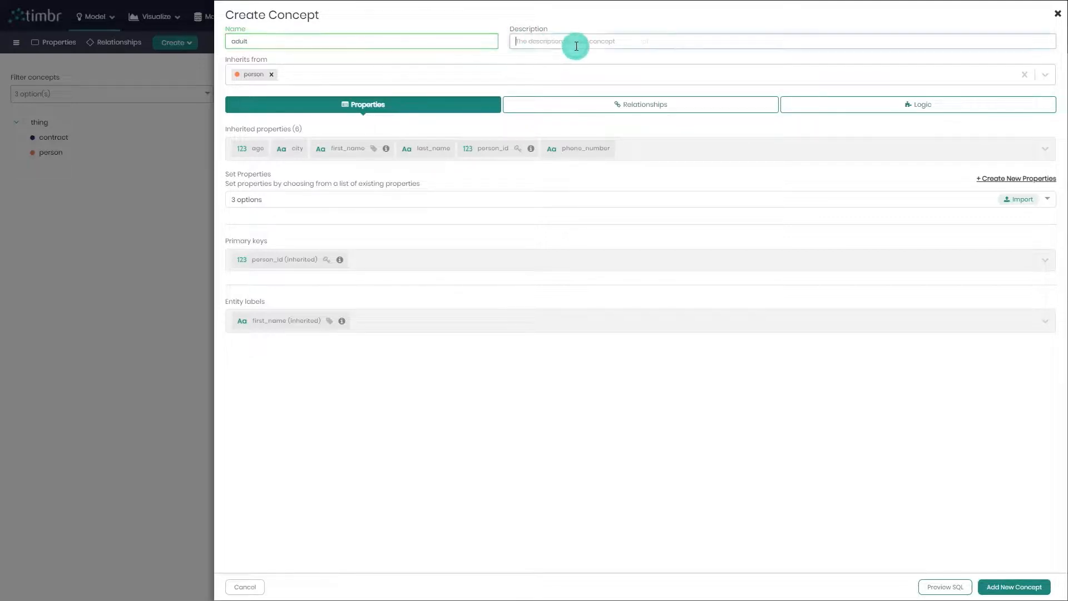
type("informat")
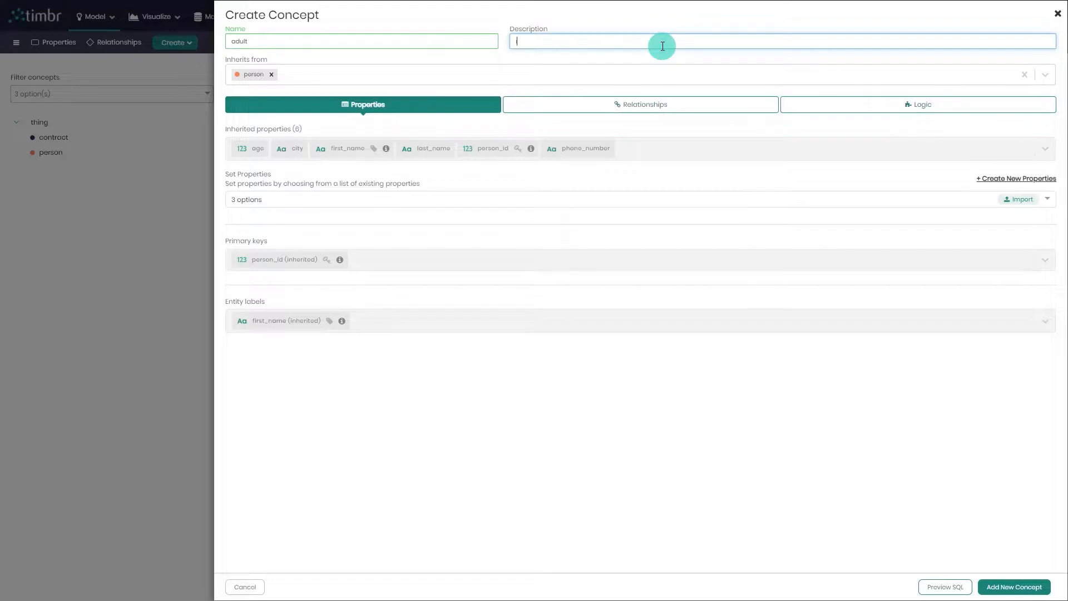
type("ion about adults name age and number")
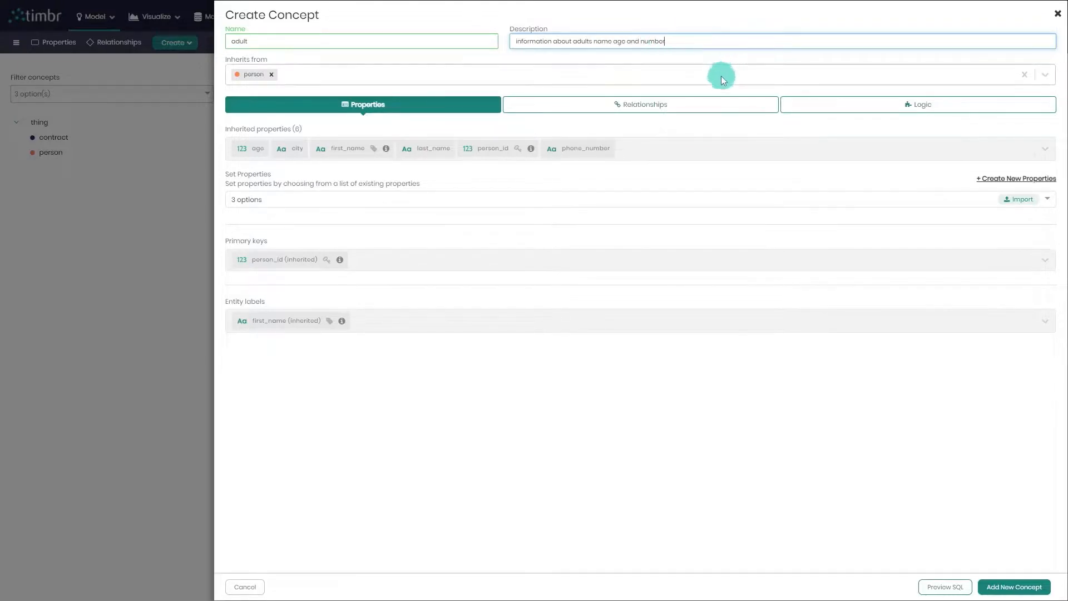
Define the adult concept's logic on the person concept with a filter of age >= 18
left_click(840, 113)
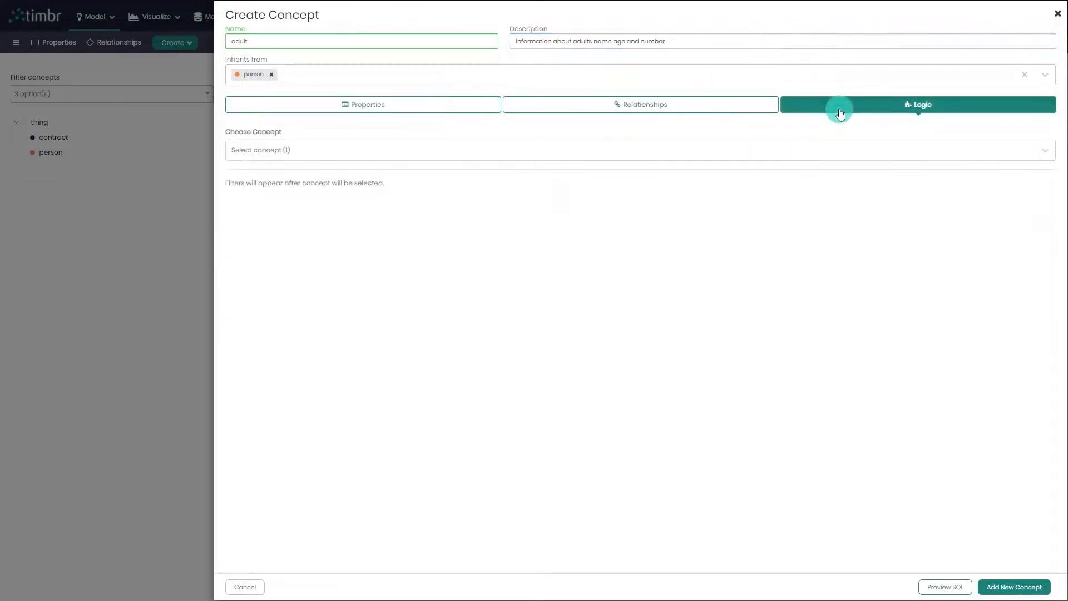
left_click(596, 161)
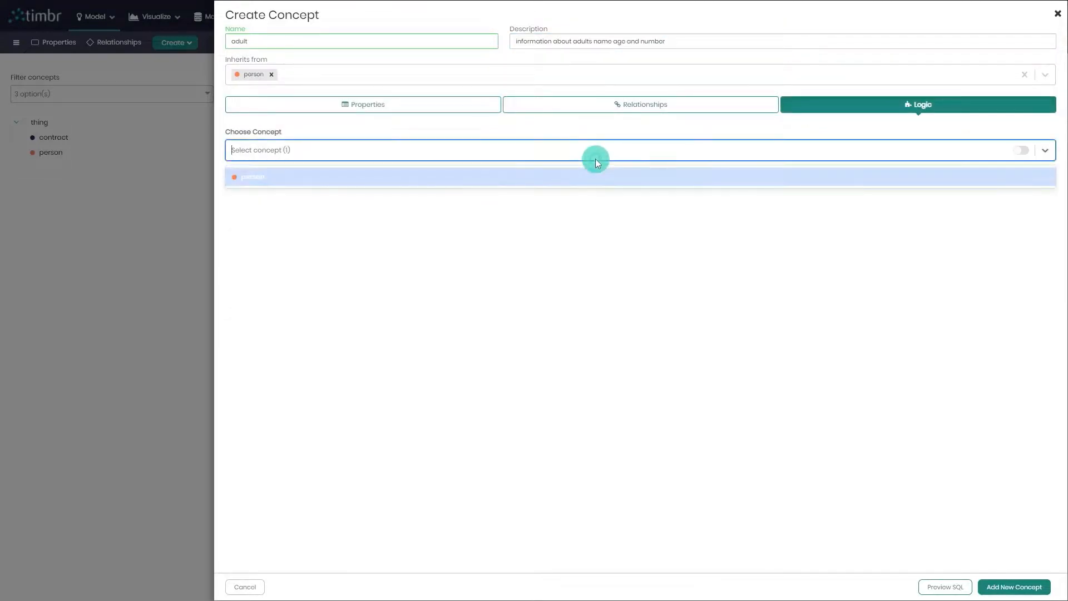
left_click(493, 179)
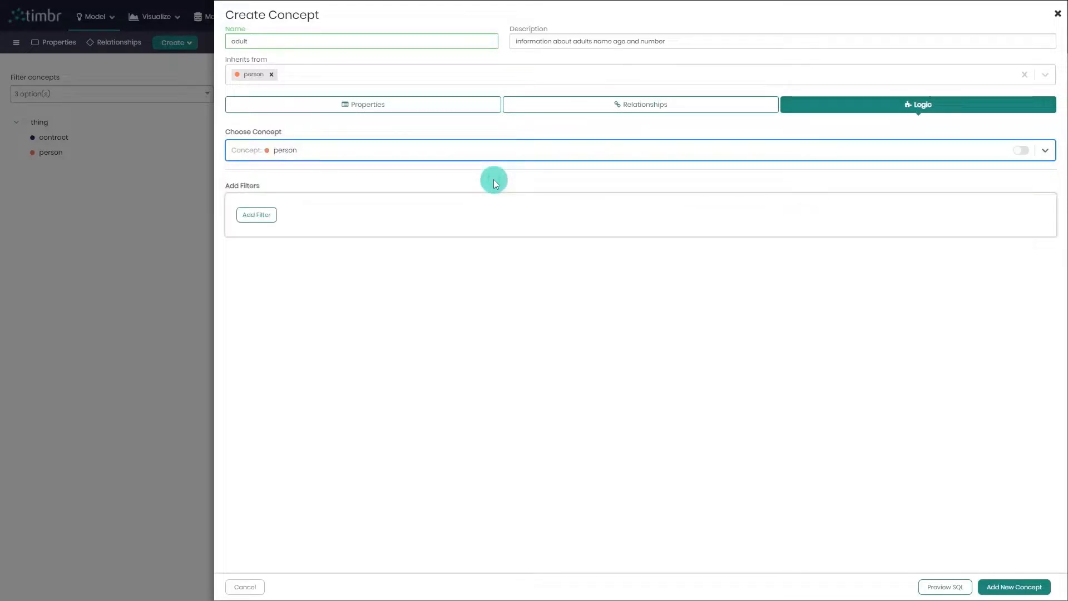
left_click(267, 216)
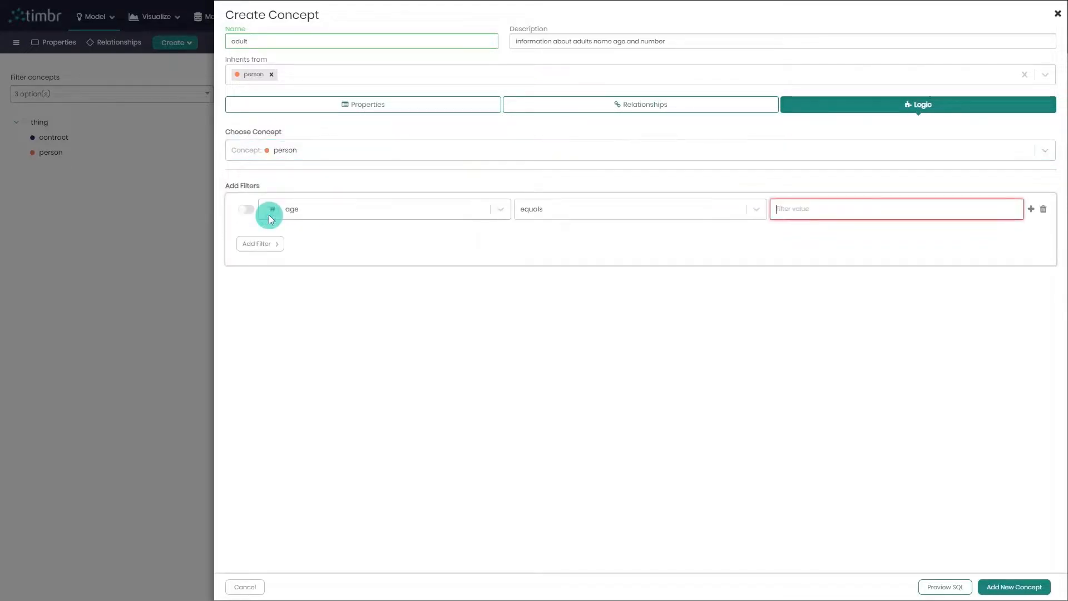
left_click(335, 211)
left_click(337, 231)
left_click(575, 210)
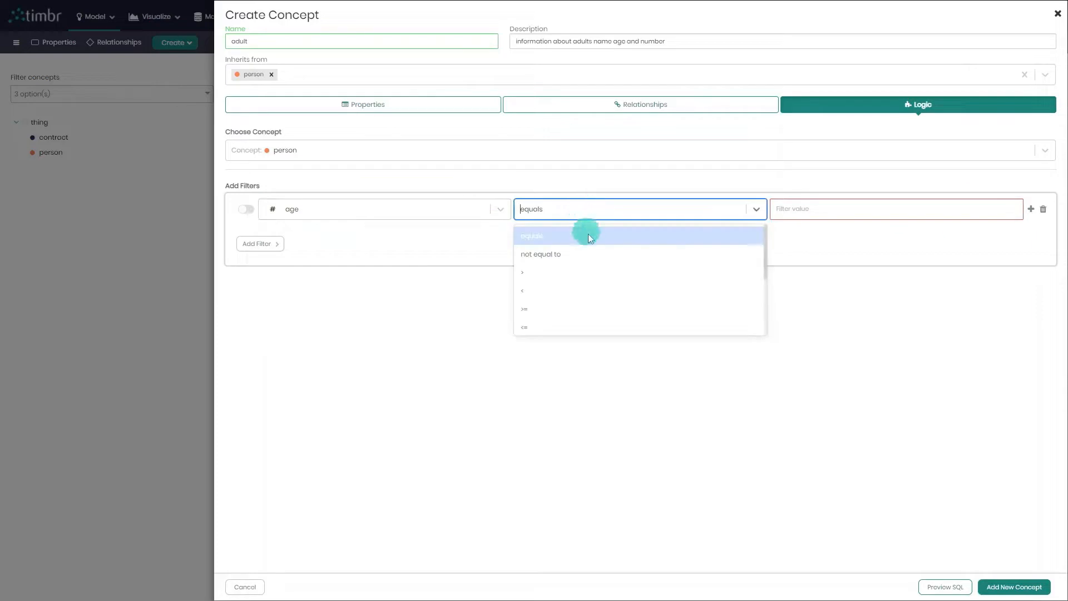
left_click(600, 309)
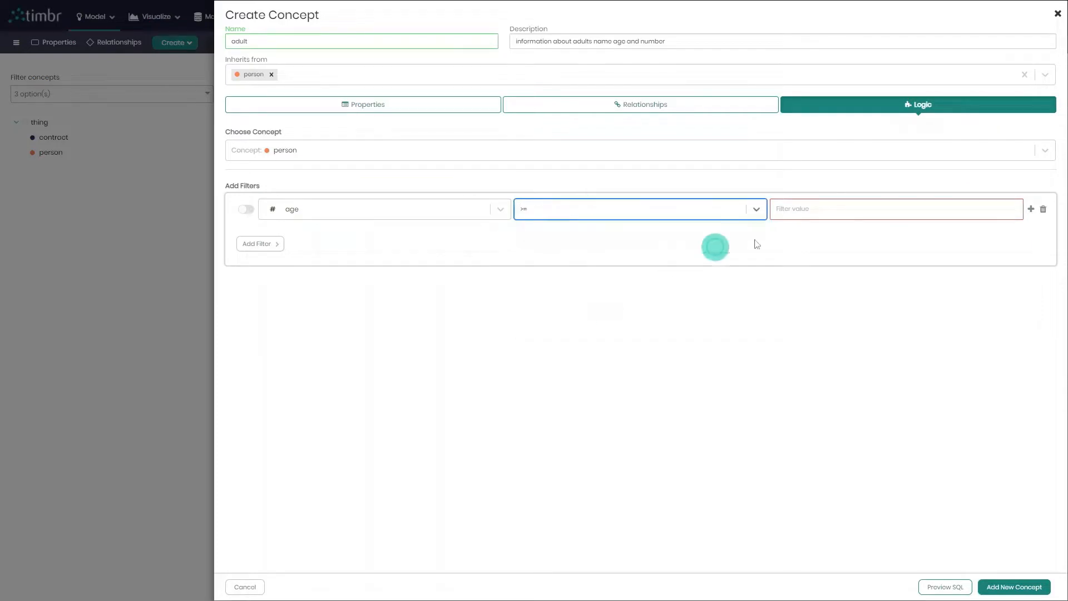
left_click(819, 215)
type("18")
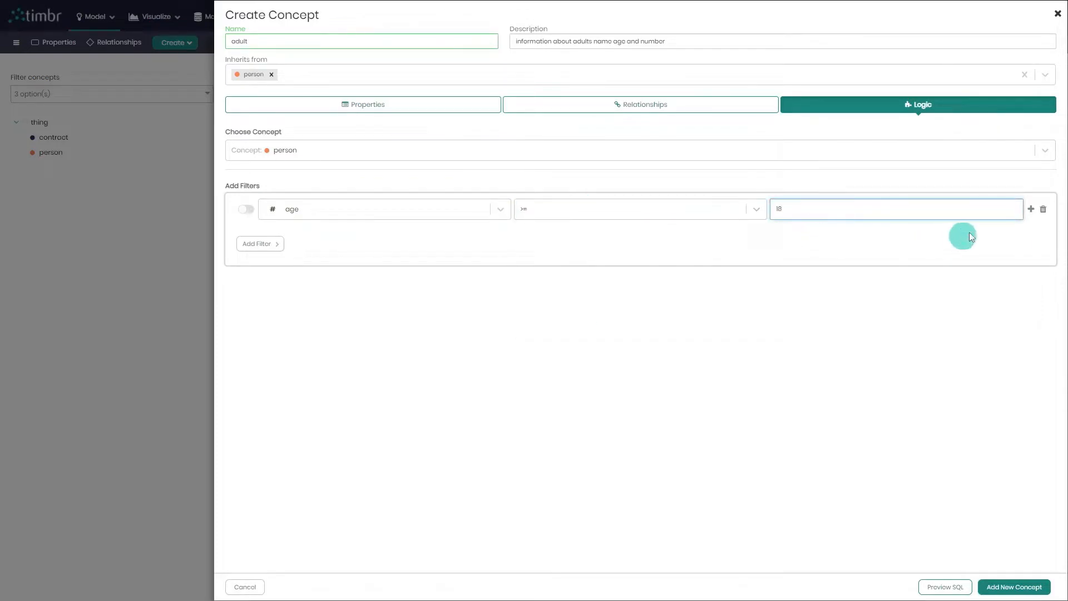
left_click(1032, 213)
left_click(1020, 222)
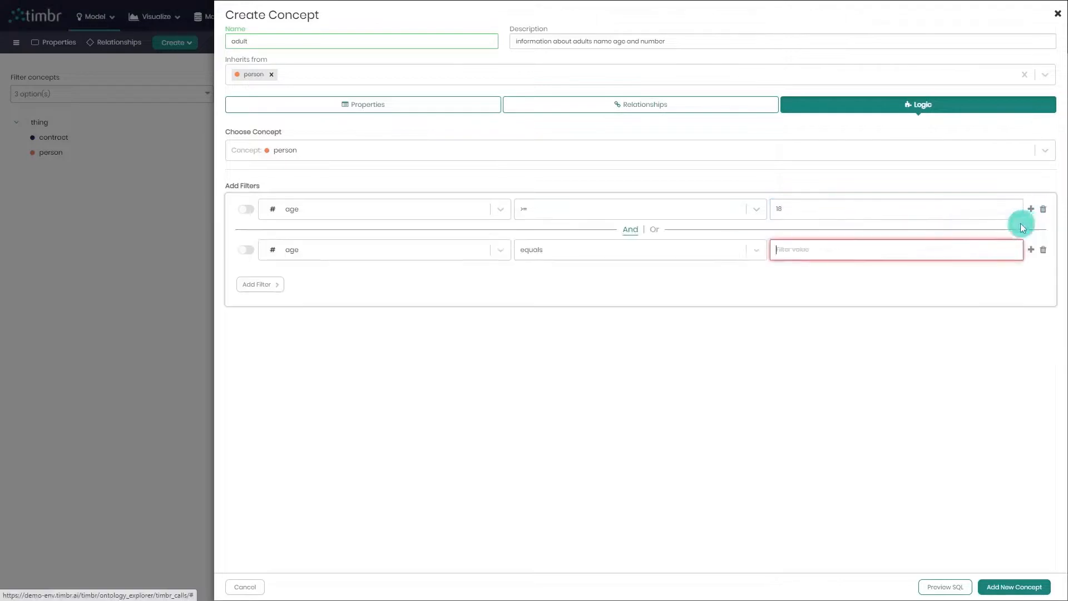
left_click(435, 252)
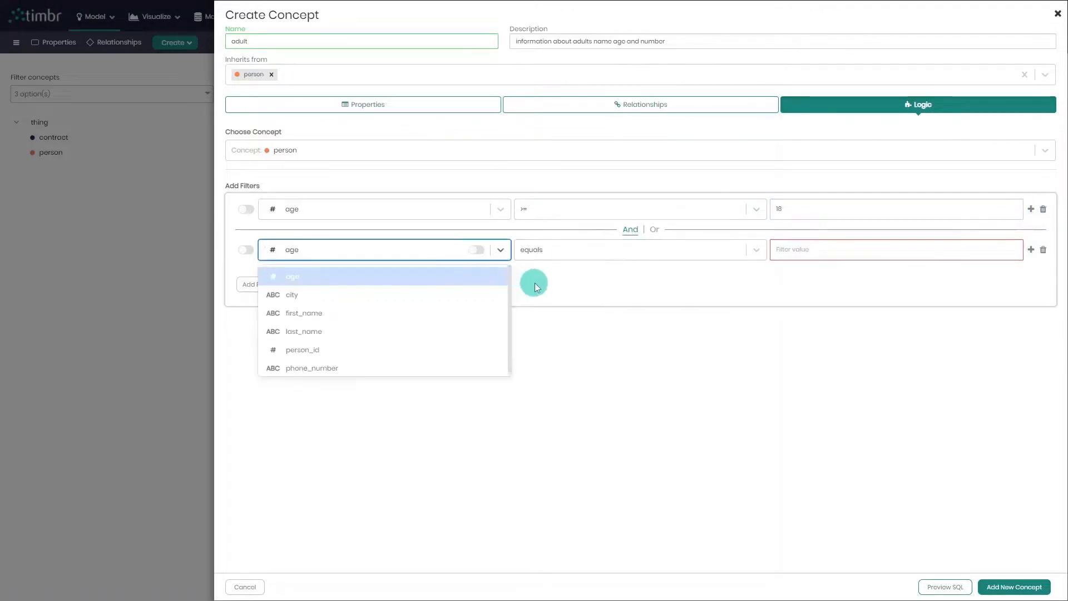
left_click(520, 280)
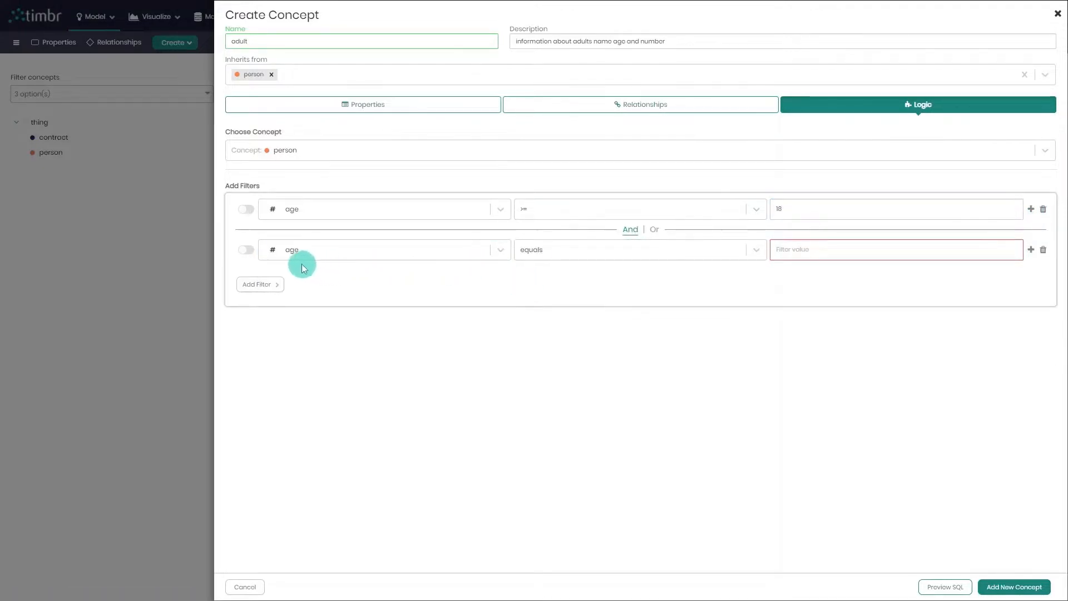
left_click(248, 256)
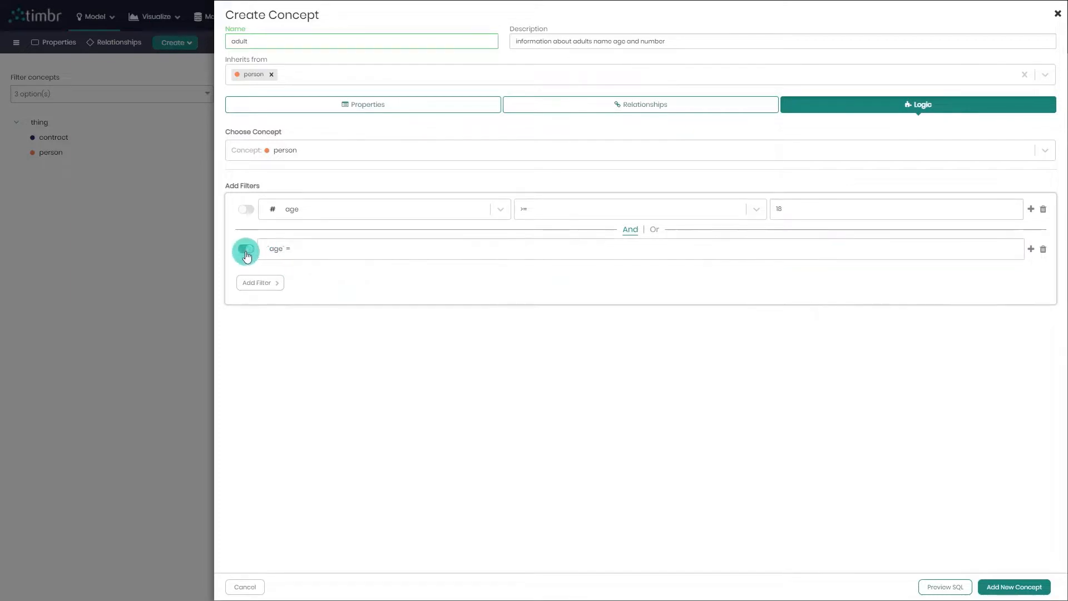
left_click(291, 250)
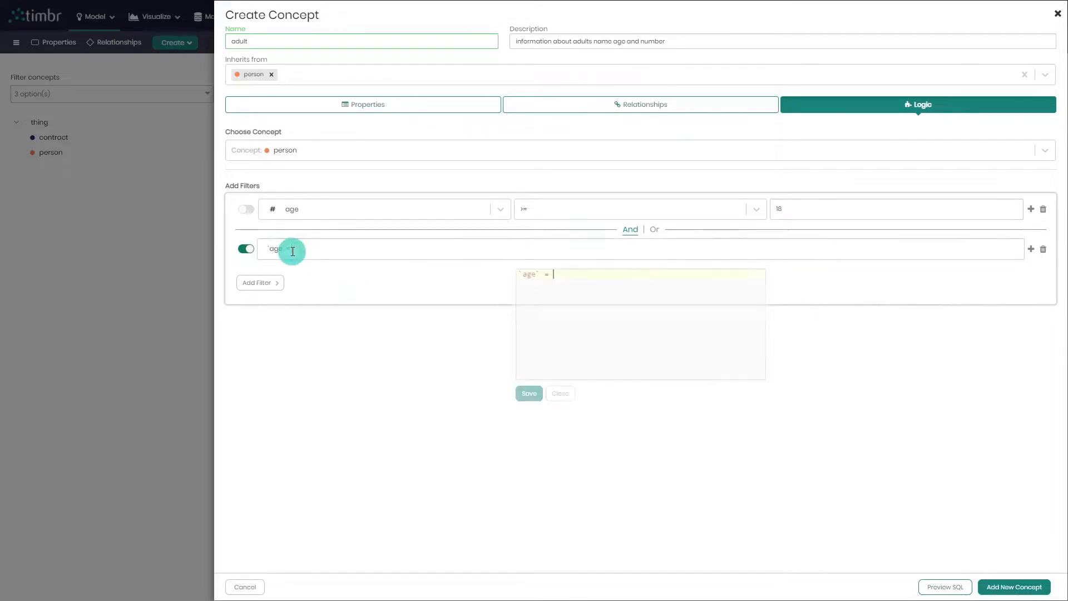
left_click(561, 394)
left_click(1044, 250)
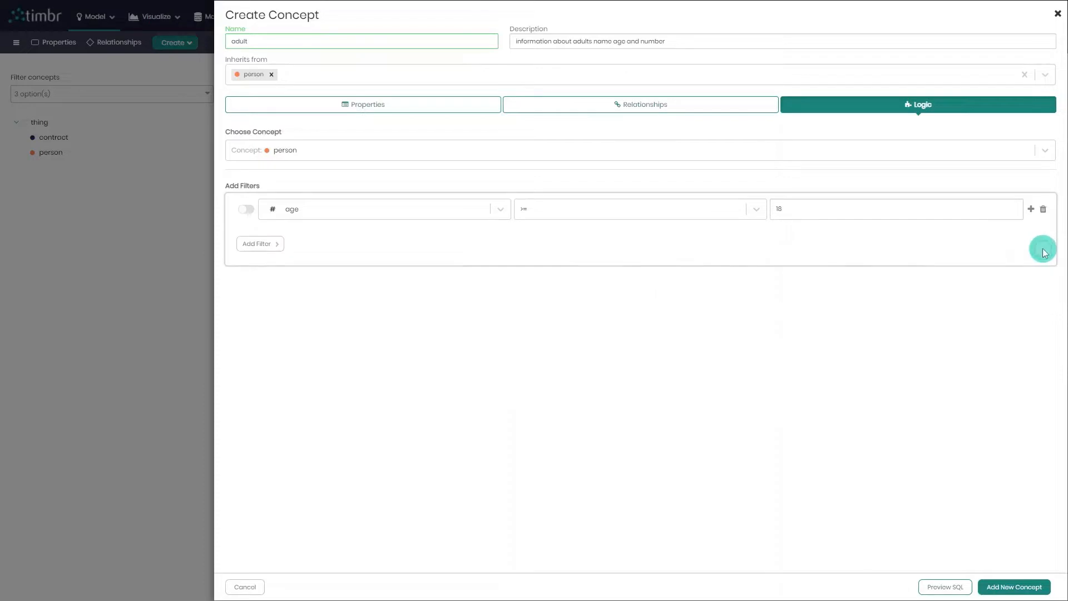
Save the adult concept to the model, and fetch its sample data to examine the age column
left_click(1012, 590)
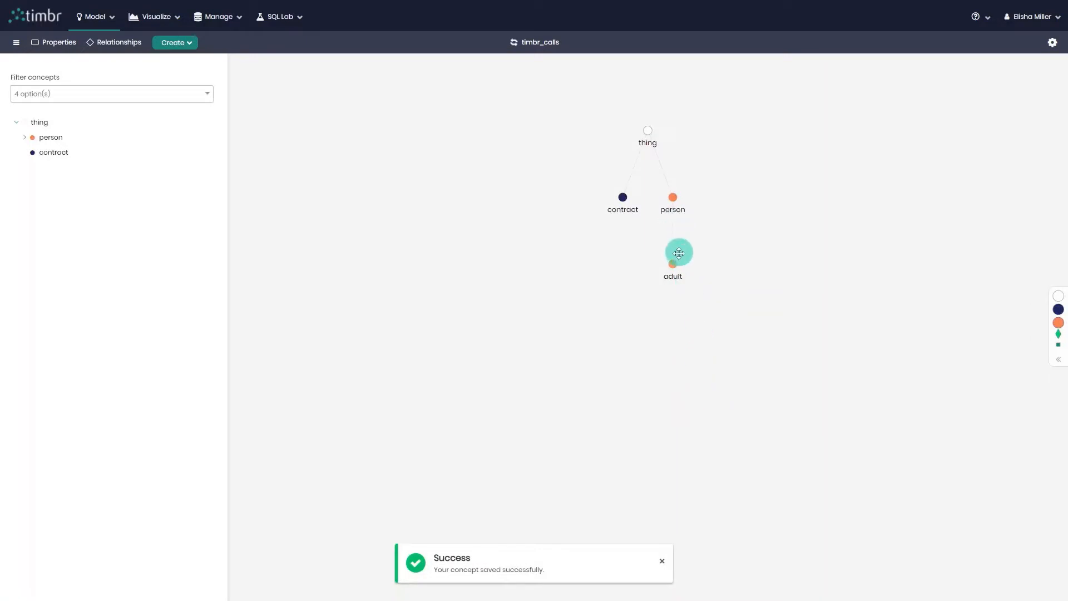
left_click(672, 272)
mouse_move(732, 309)
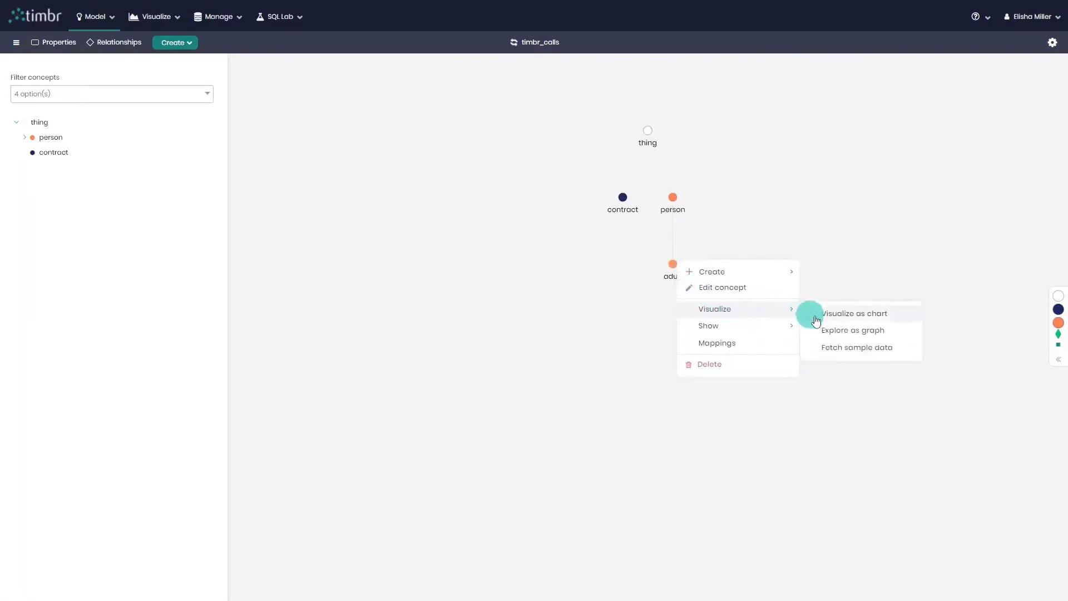
left_click(851, 346)
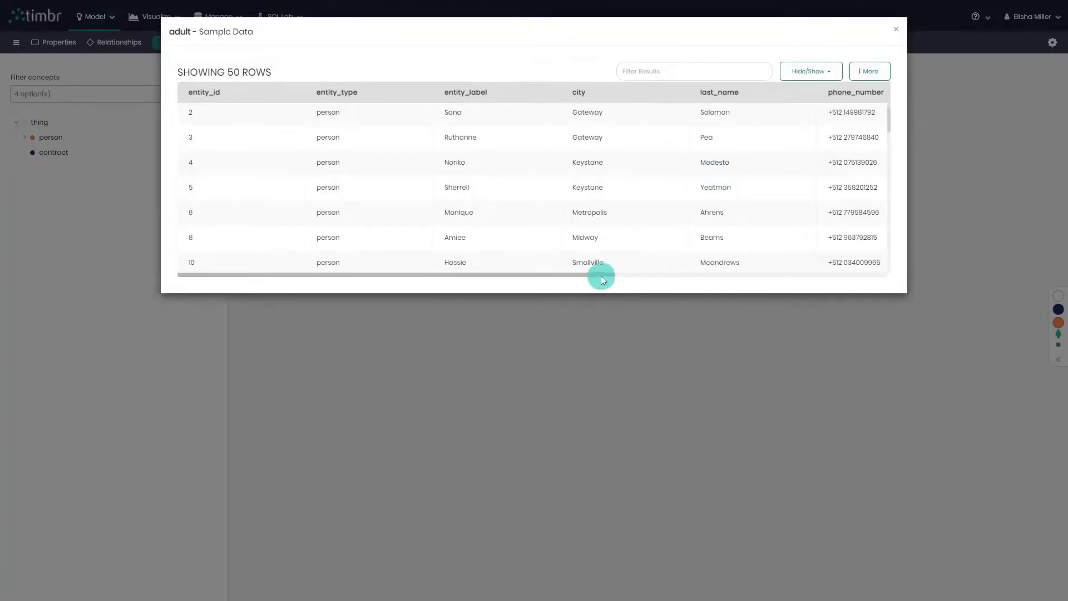
left_click_drag(601, 275, 775, 268)
scroll(820, 156, "down", 3)
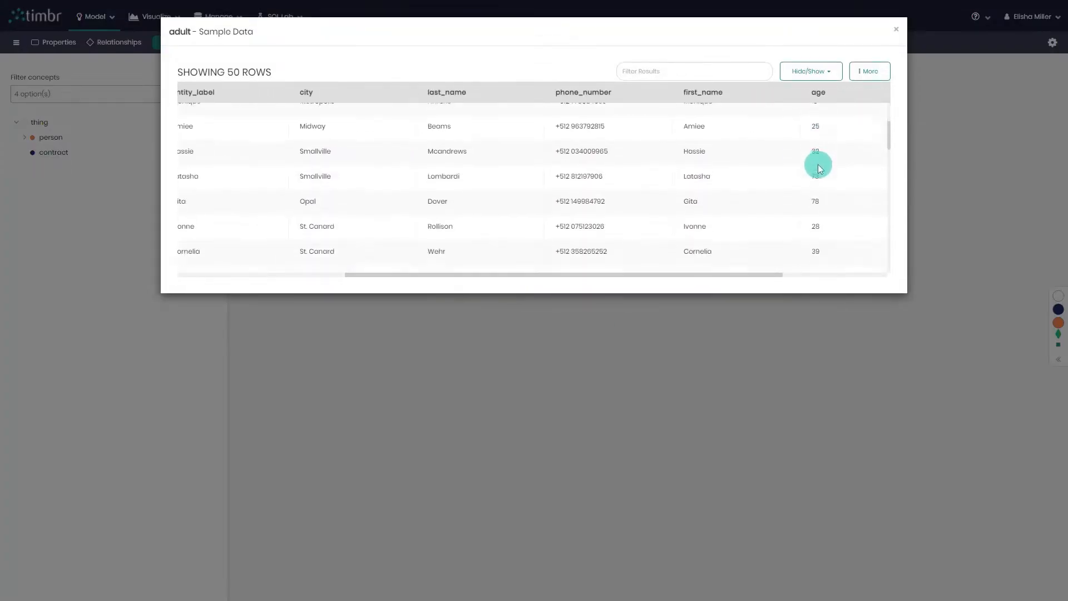
scroll(818, 167, "down", 5)
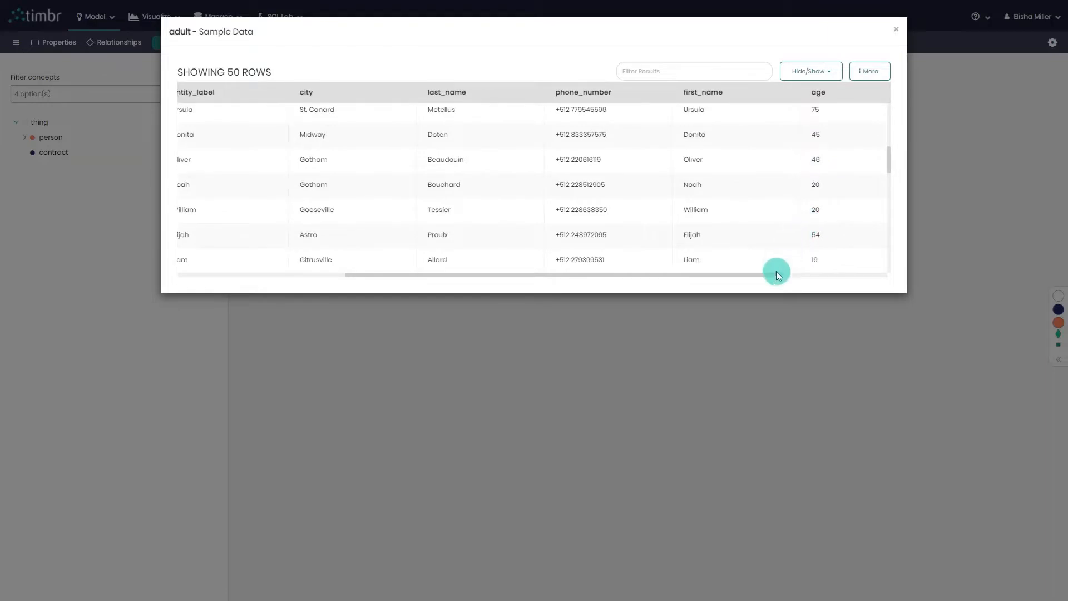
Check the age values in further rows of the adult concept's sample data, and close the sample data
left_click_drag(775, 274, 806, 273)
scroll(806, 205, "down", 2)
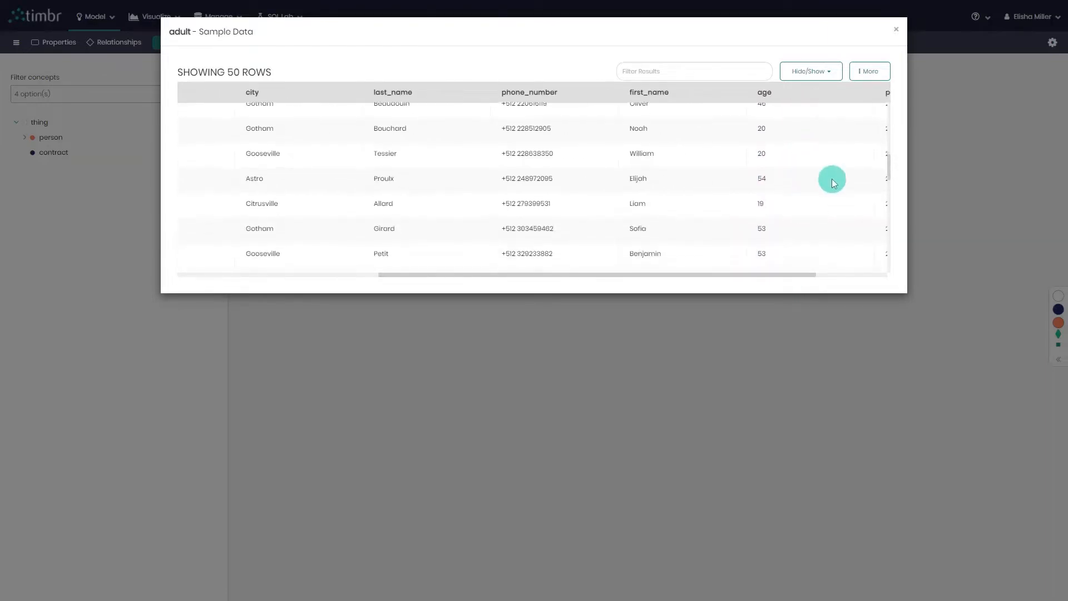
left_click(896, 30)
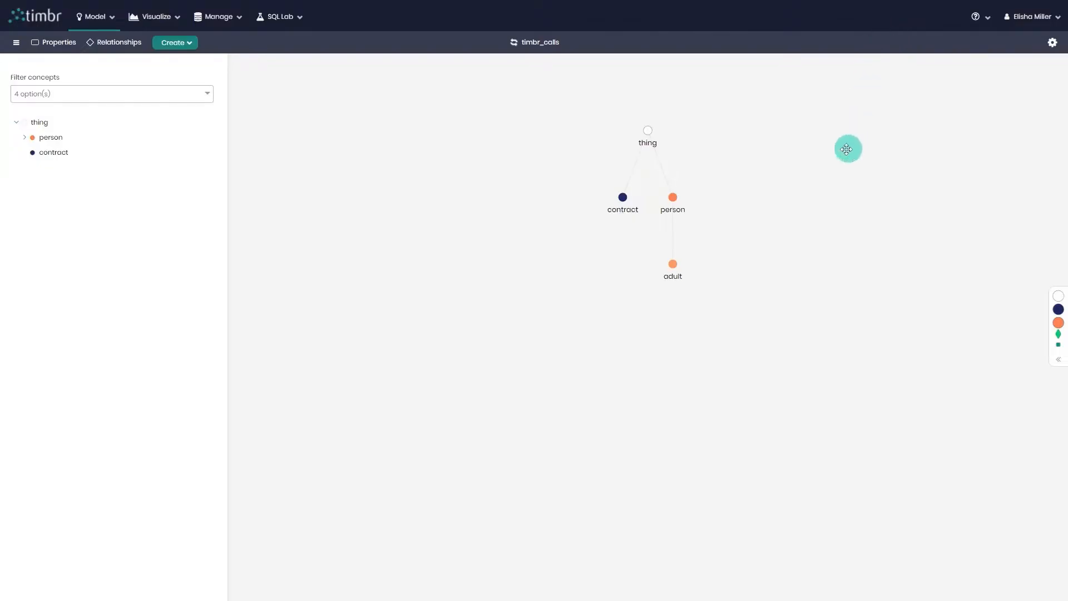
Start creating concepts from the contract concept's contract_type property, including all its values, Contract and Prepaid
scroll(642, 255, "up", 2)
left_click_drag(639, 264, 639, 307)
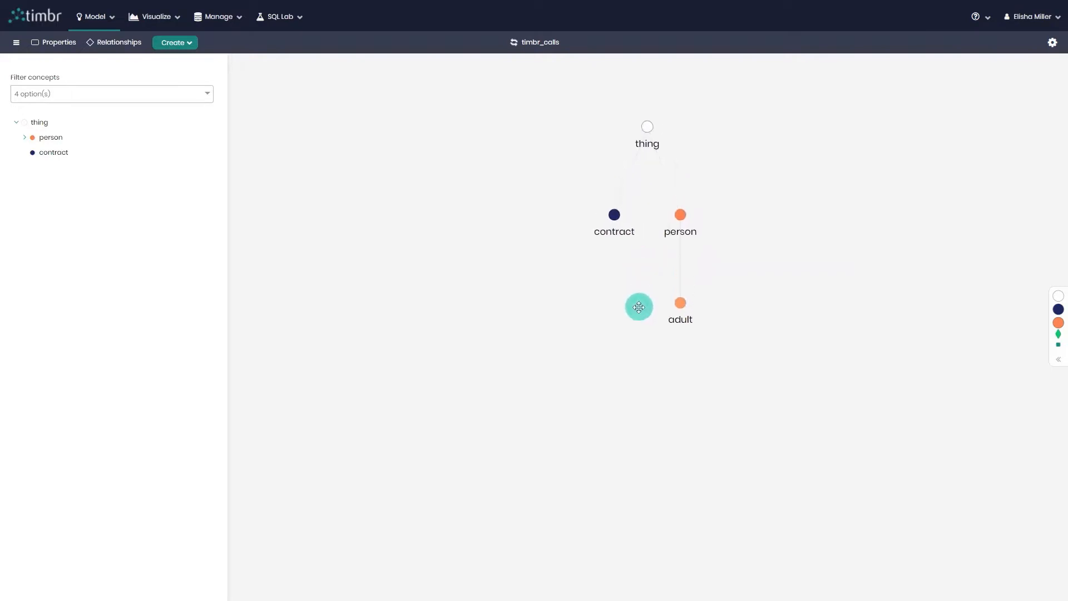
right_click(612, 239)
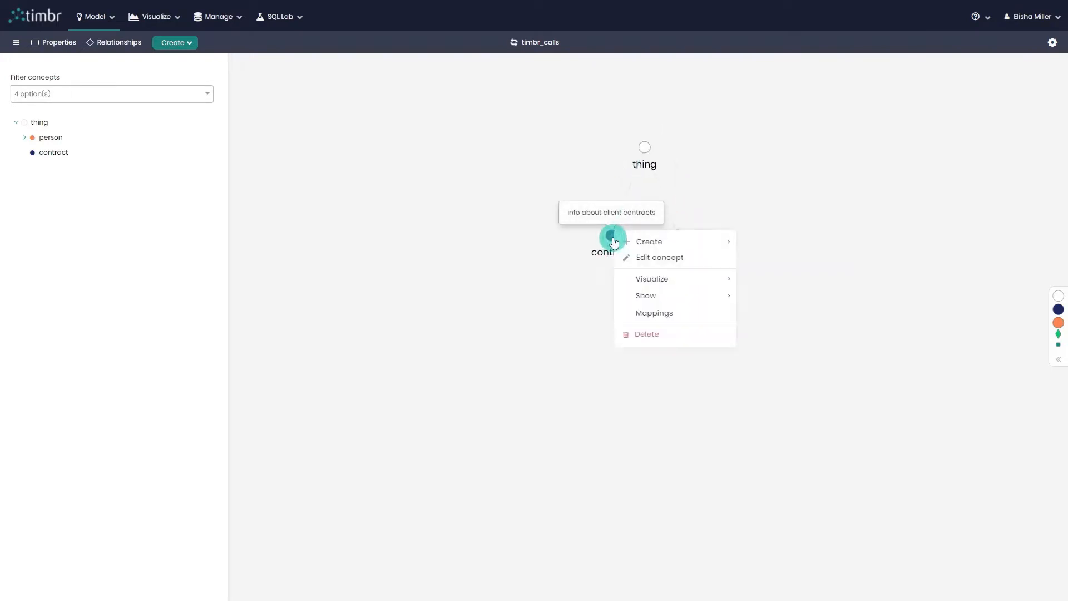
mouse_move(633, 240)
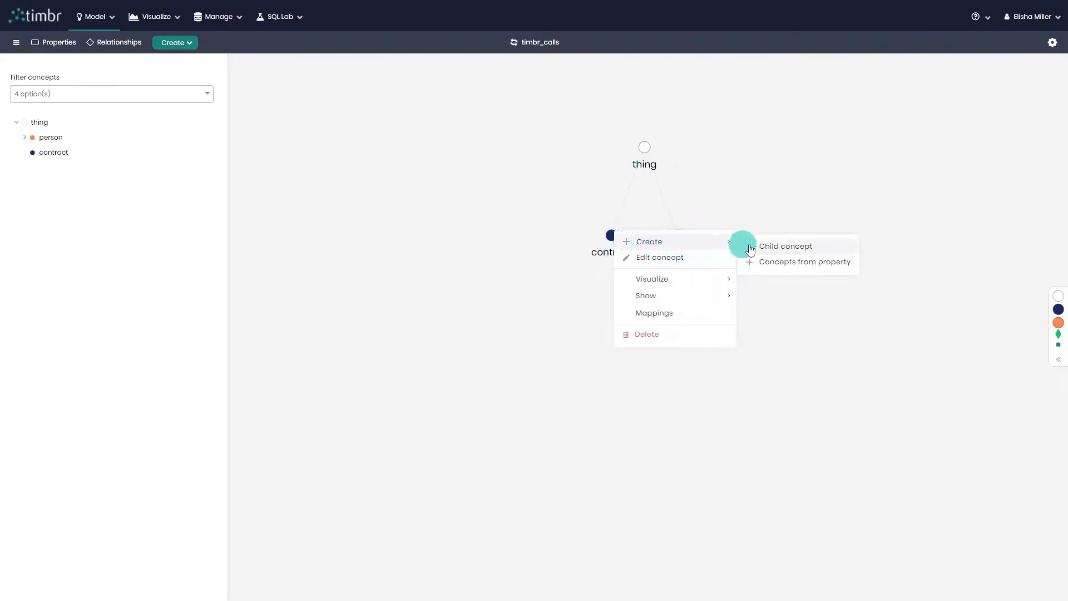
left_click(804, 263)
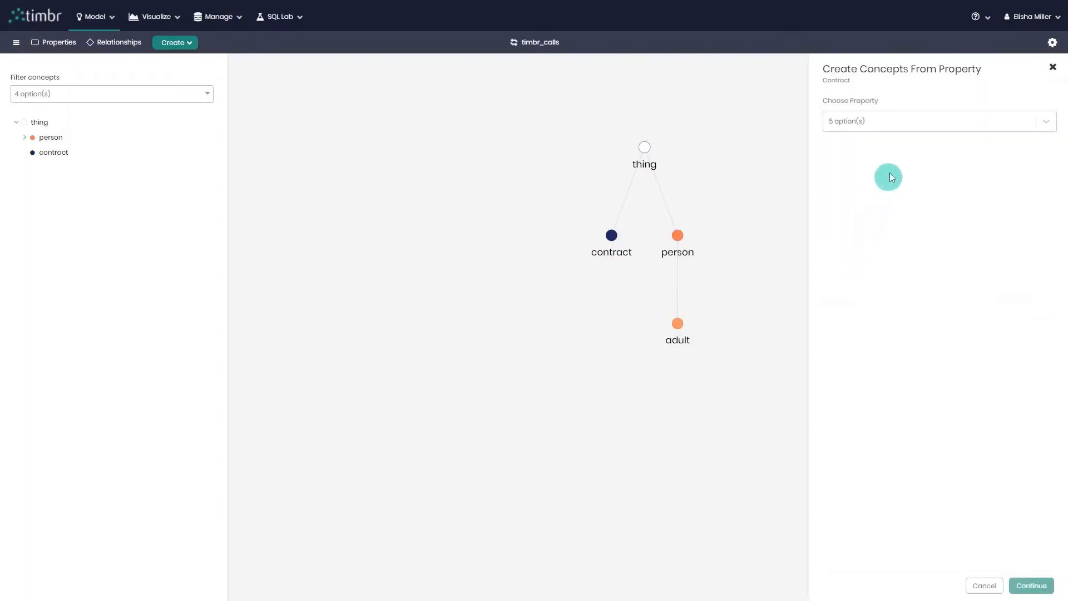
left_click(924, 126)
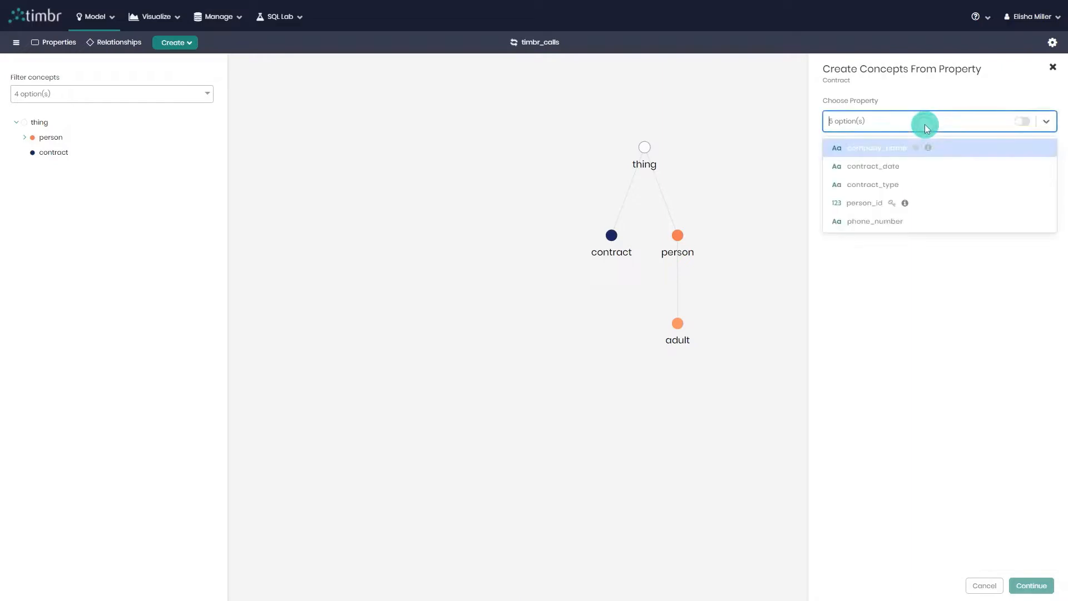
left_click(935, 182)
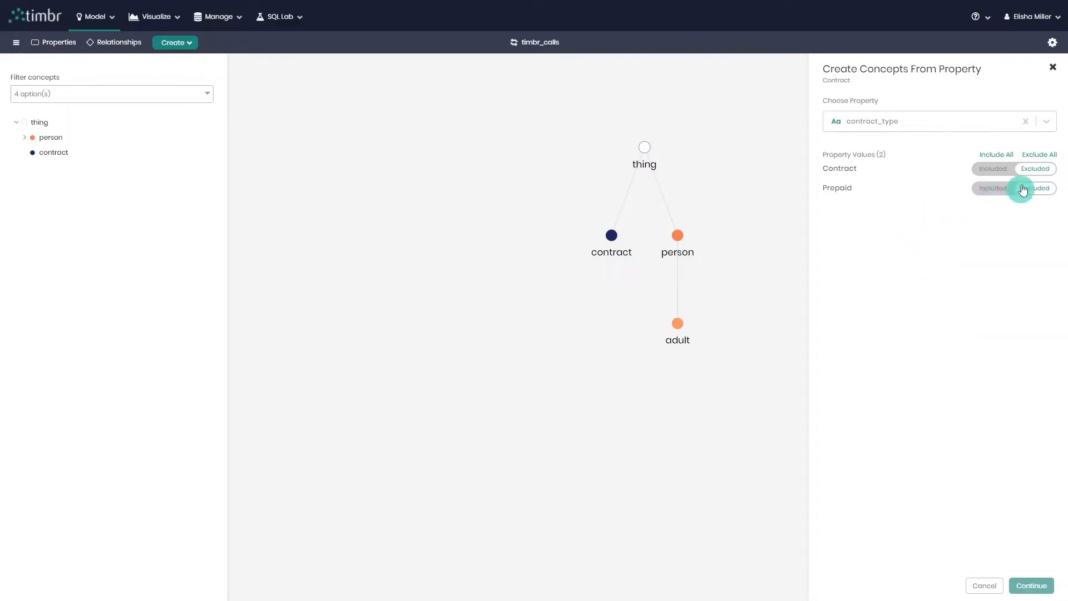
left_click(1000, 160)
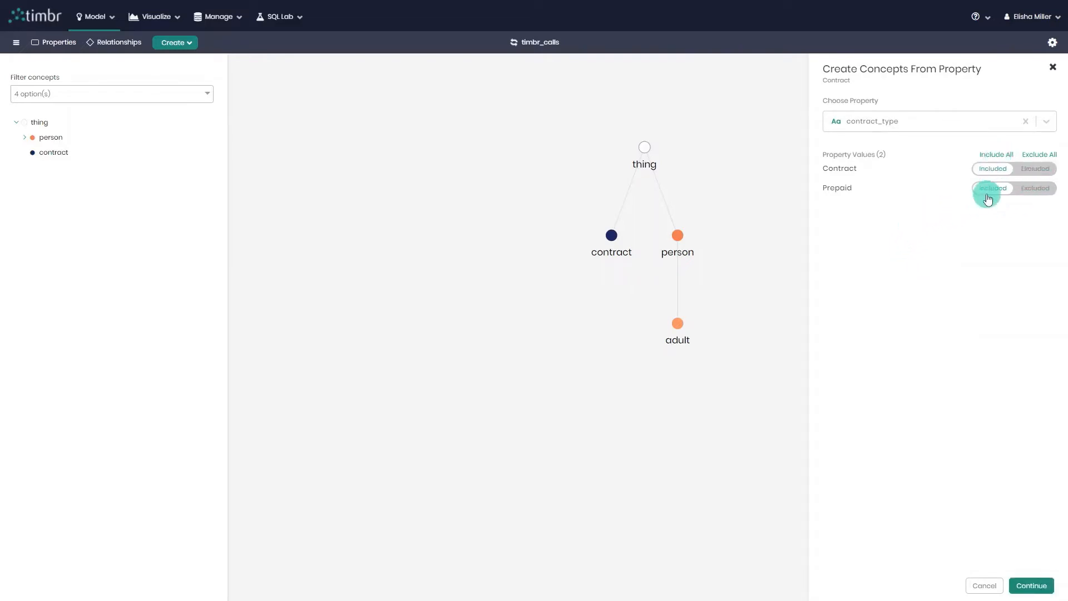
left_click(1029, 588)
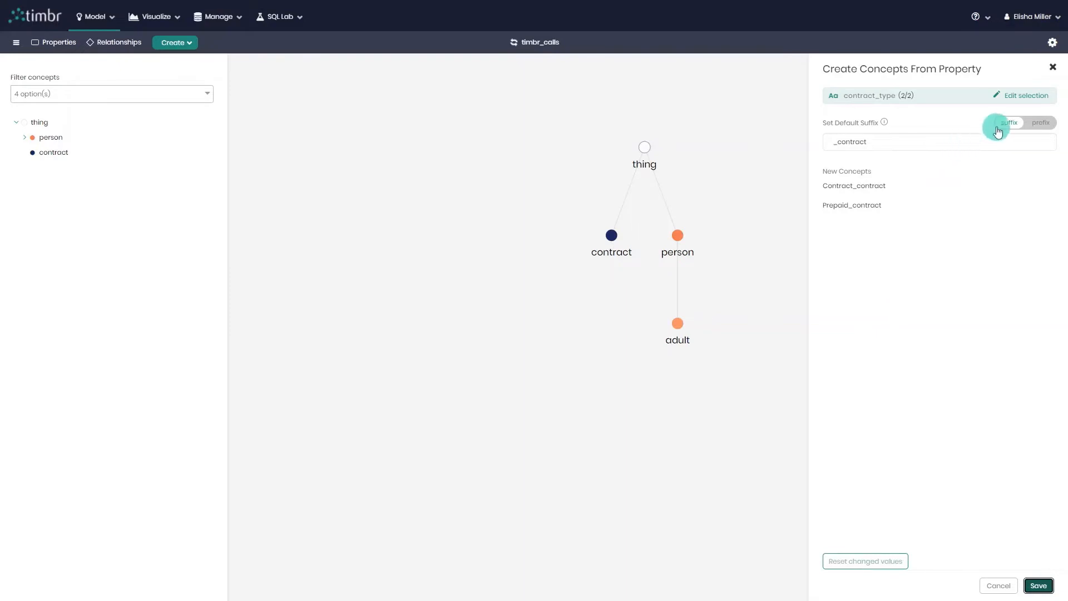
Give the new contract-type concepts the default prefix "Type_" instead of a suffix, and save them to the model
left_click(1028, 125)
double_click(919, 143)
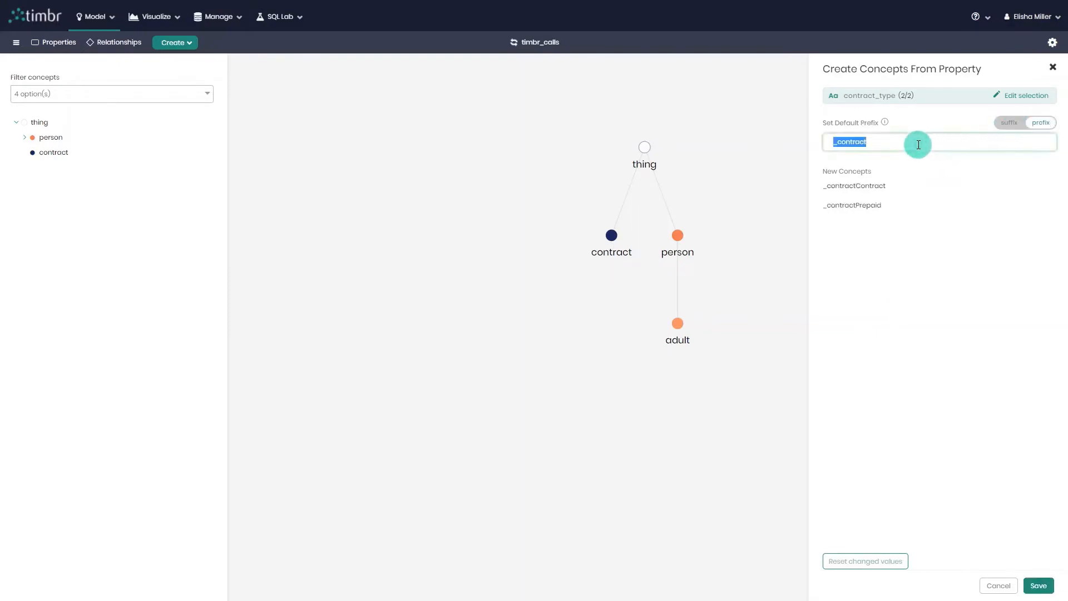
type("Type_")
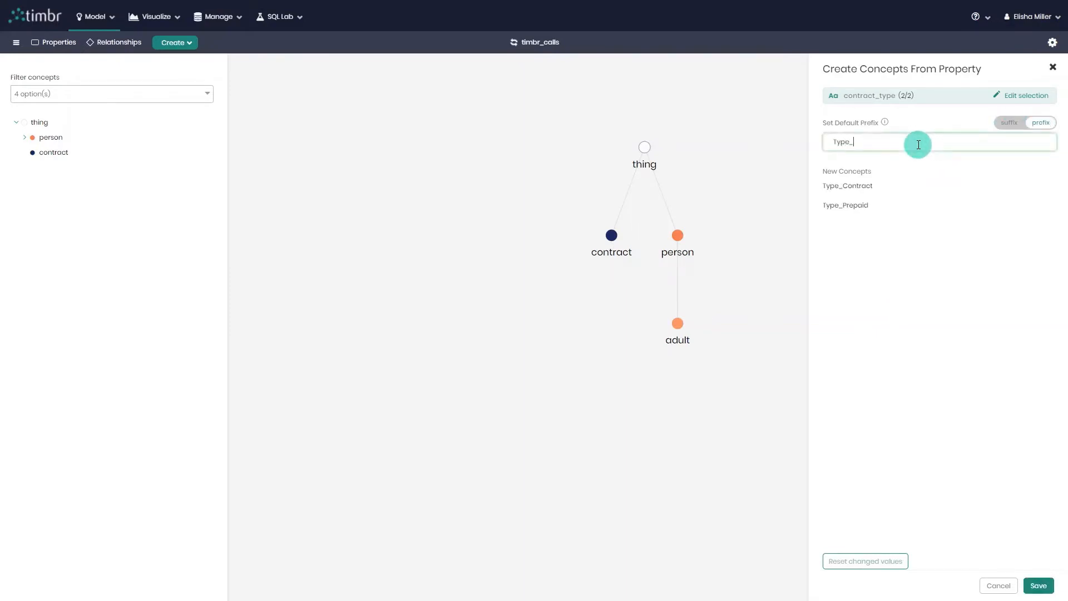
left_click(866, 186)
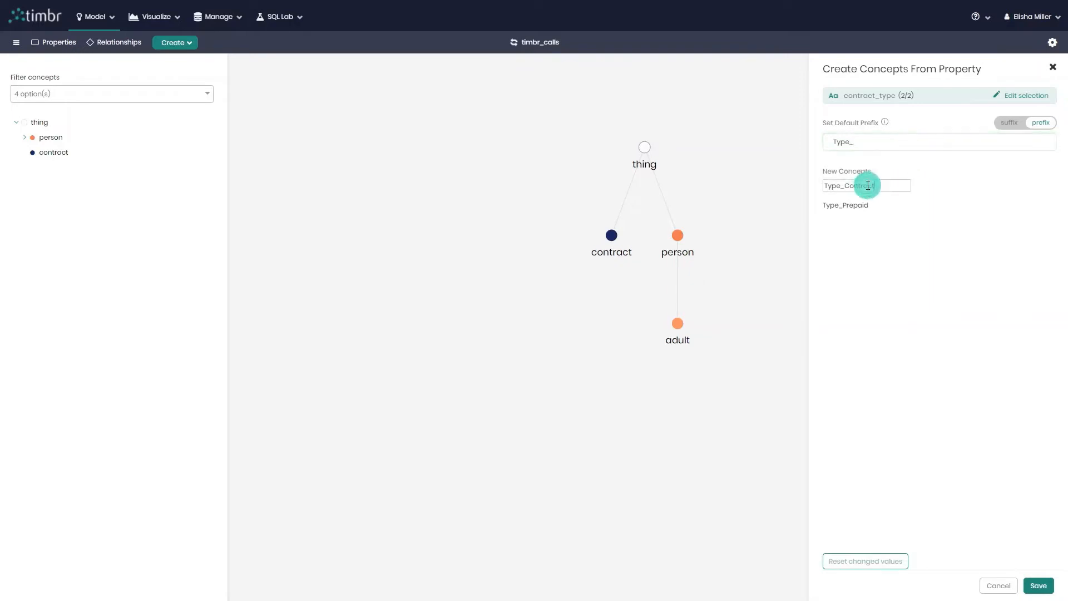
left_click(868, 207)
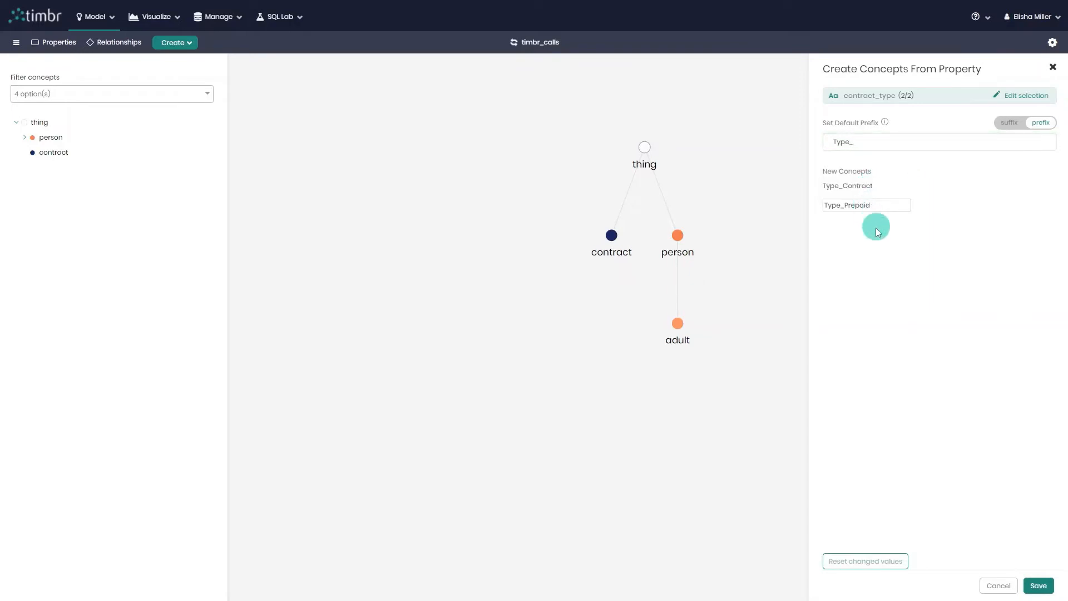
left_click(888, 248)
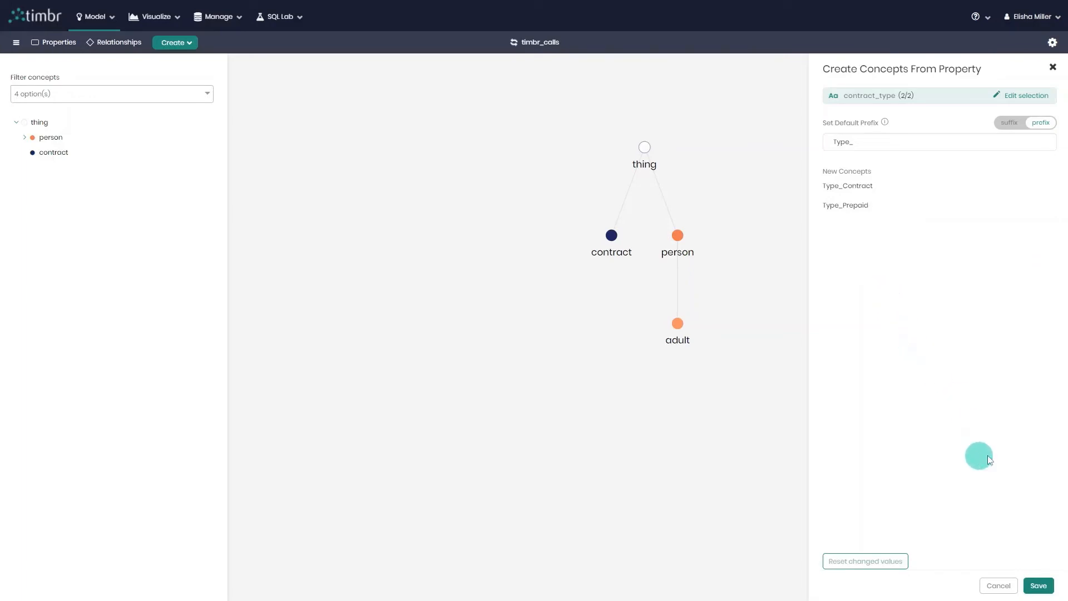
left_click(1040, 588)
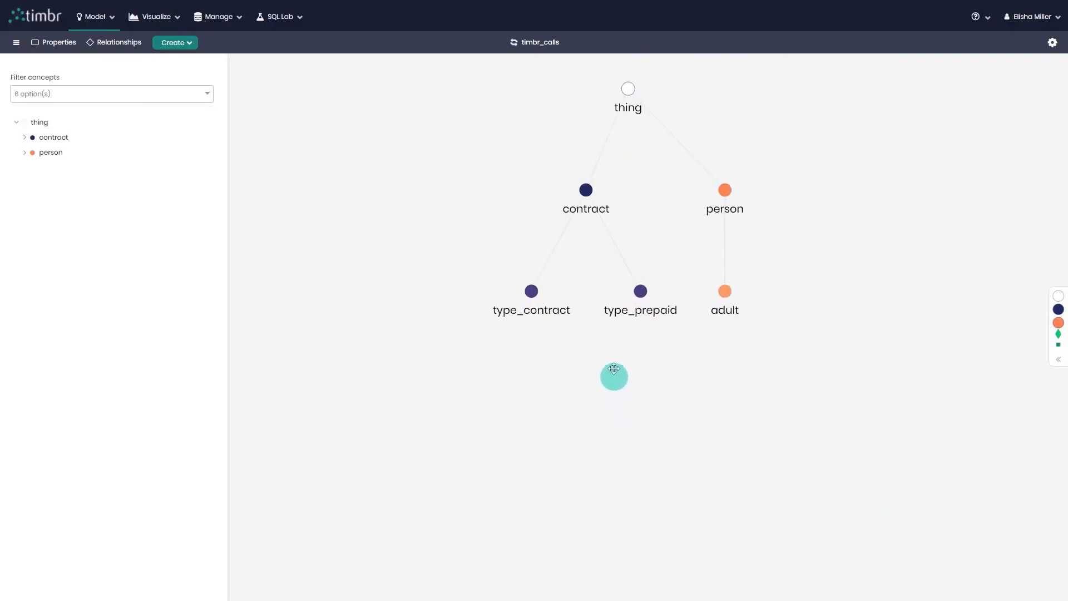
Show the logic definition of the adult concept in its details
left_click(724, 297)
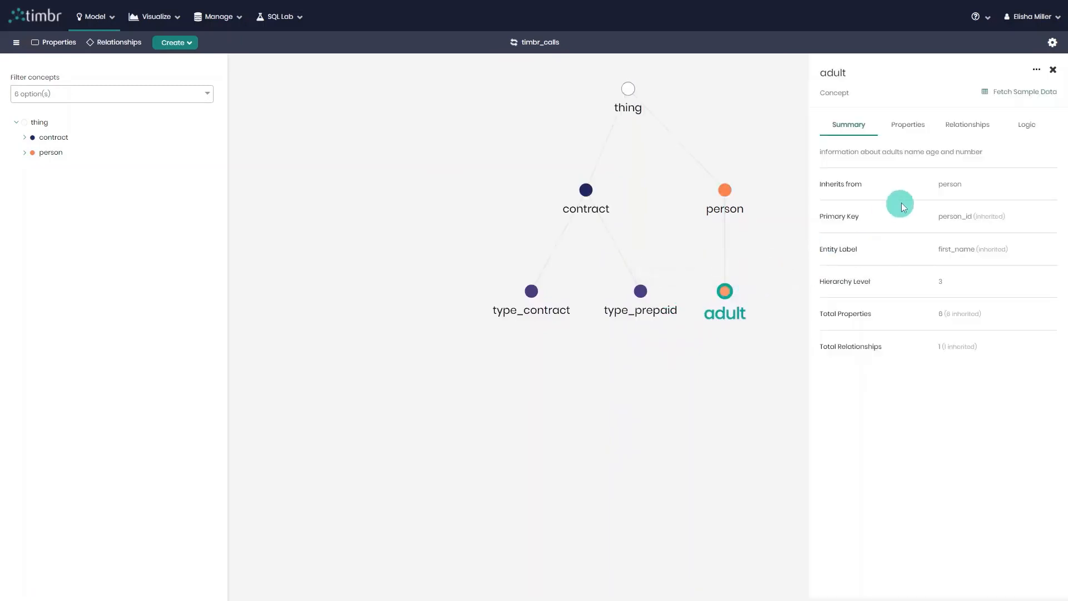
left_click(1034, 131)
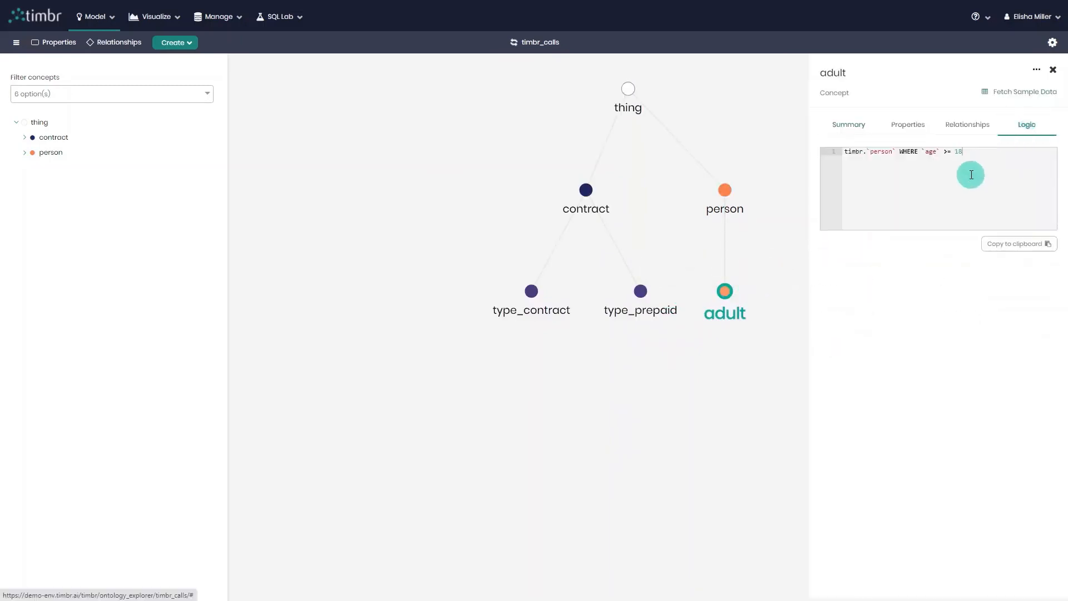